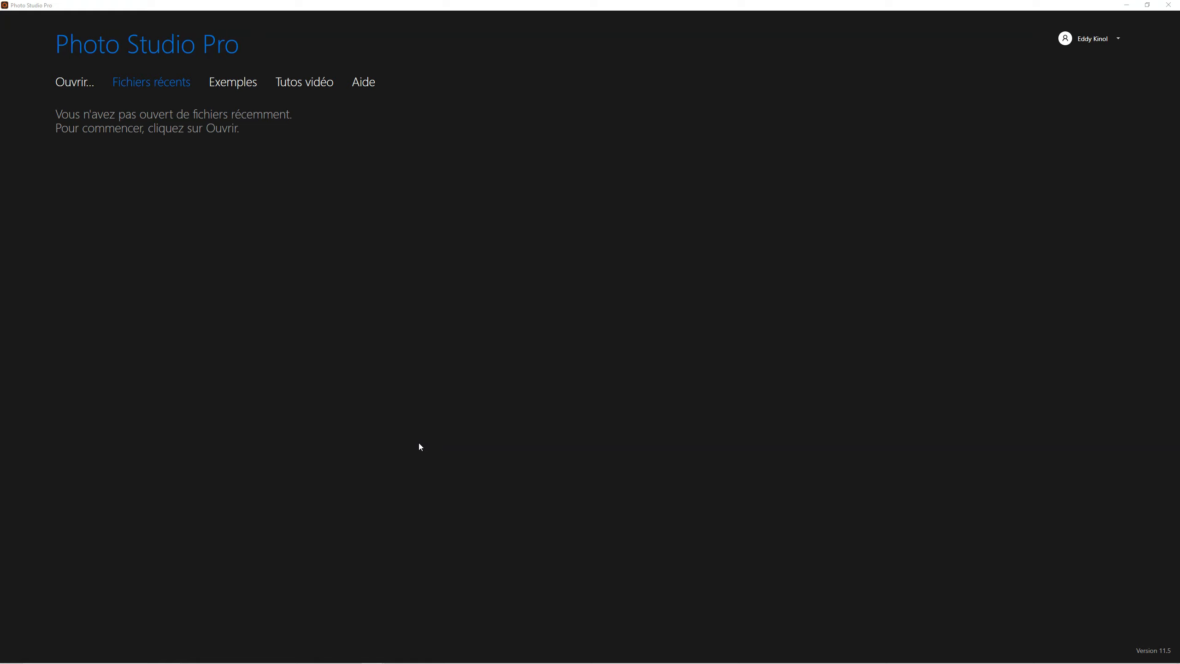
left_click(1050, 224)
left_click(1160, 157)
left_click(967, 14)
Open the photo _DSF0477 from the Inpixio pictures folder
left_click(80, 86)
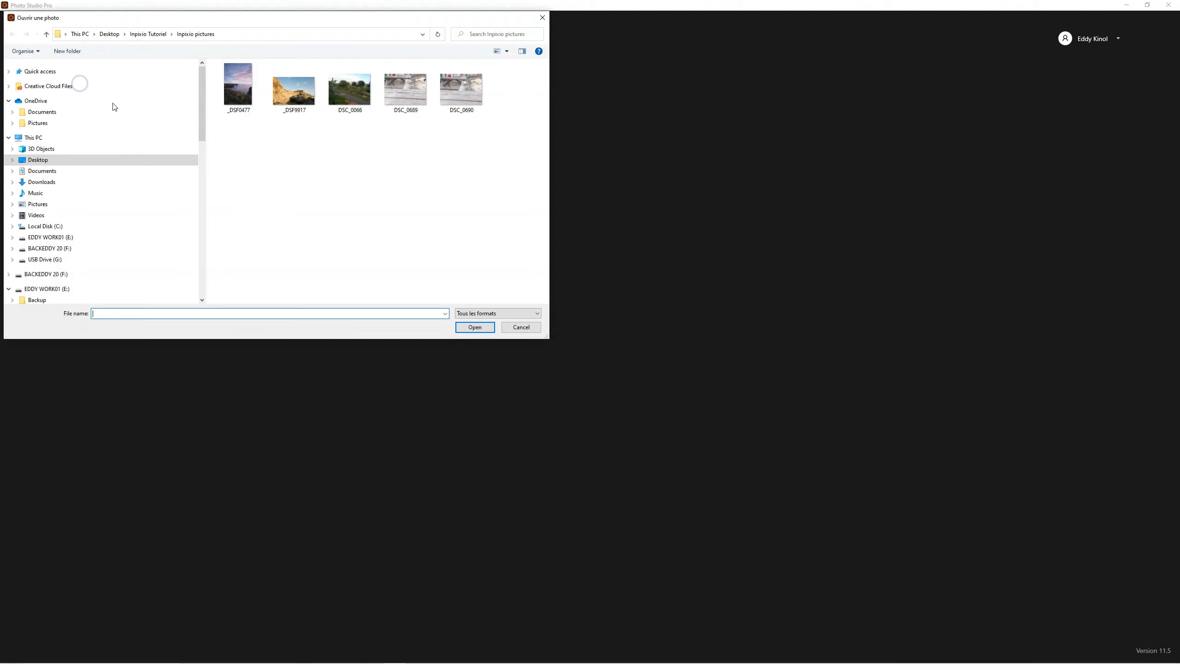
left_click(238, 85)
left_click(475, 327)
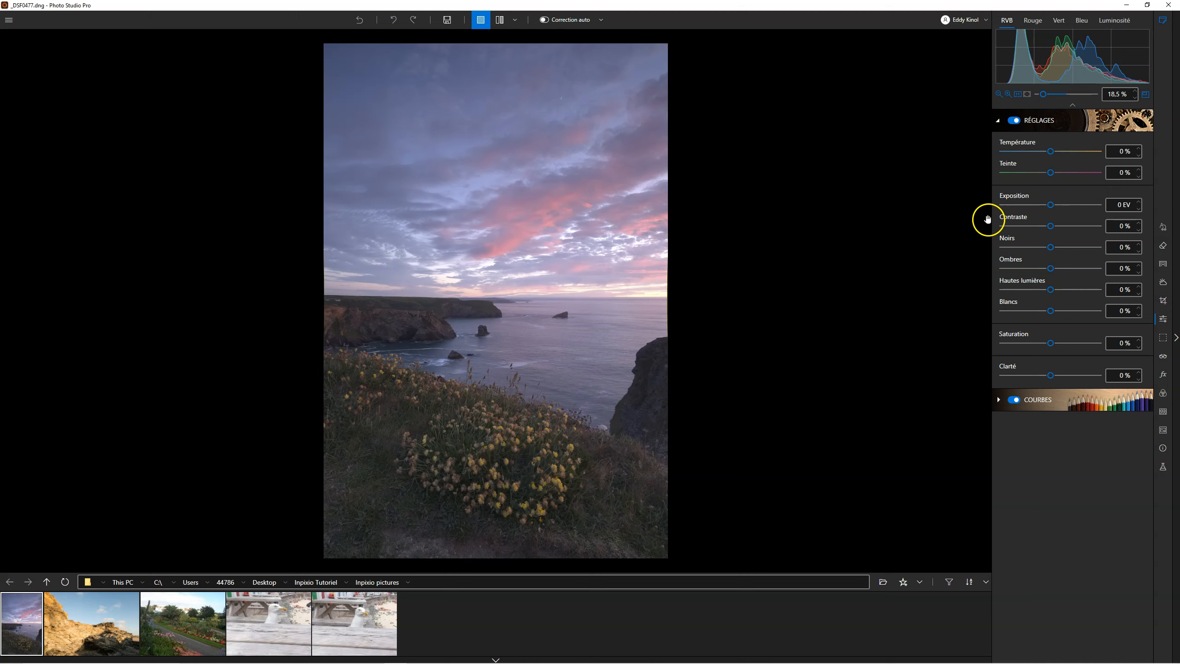
Open the workspace customisation and compare the panels included in the Simplifié and Avancé presets
left_click(1163, 21)
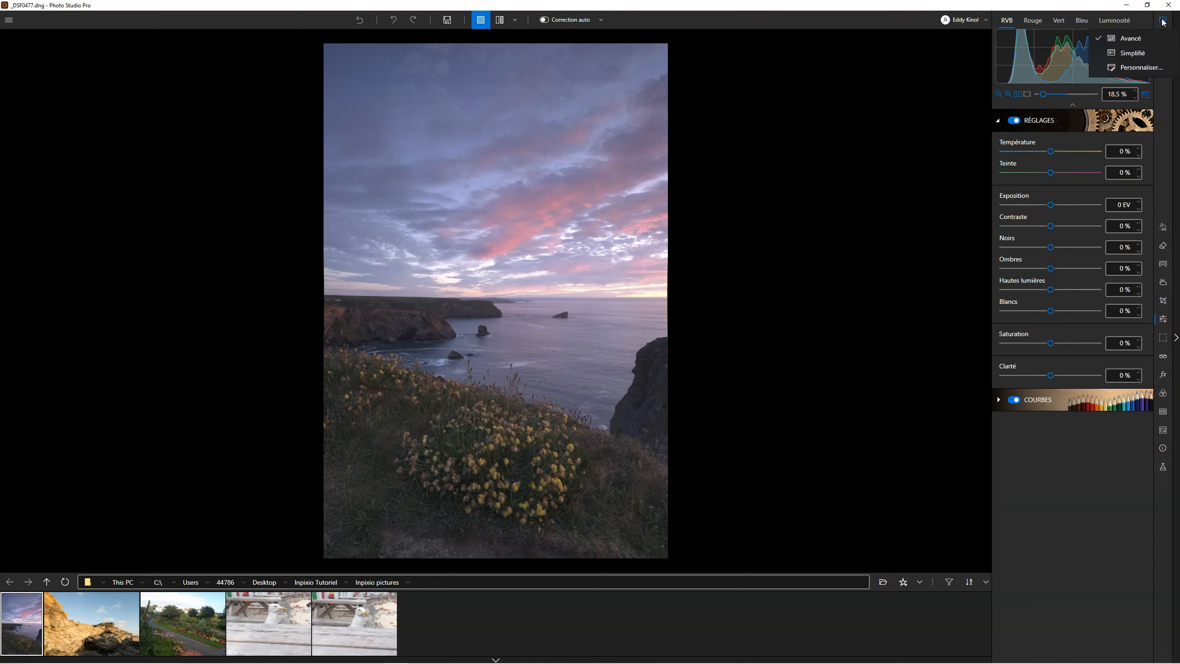
left_click(1139, 68)
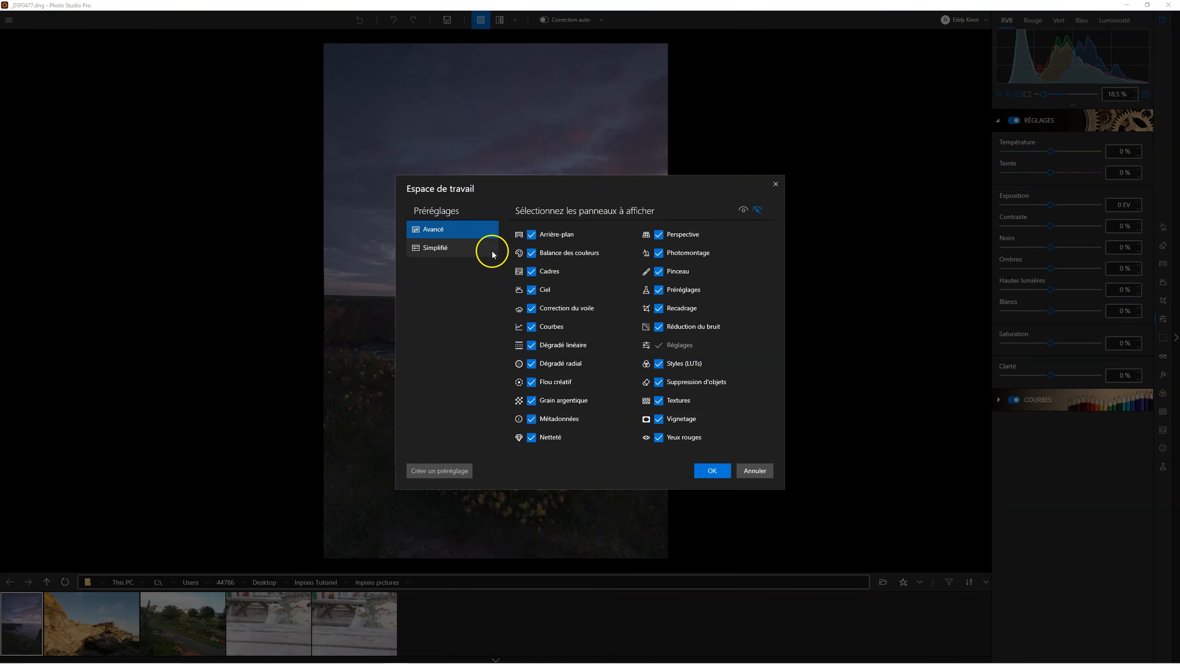
left_click(473, 253)
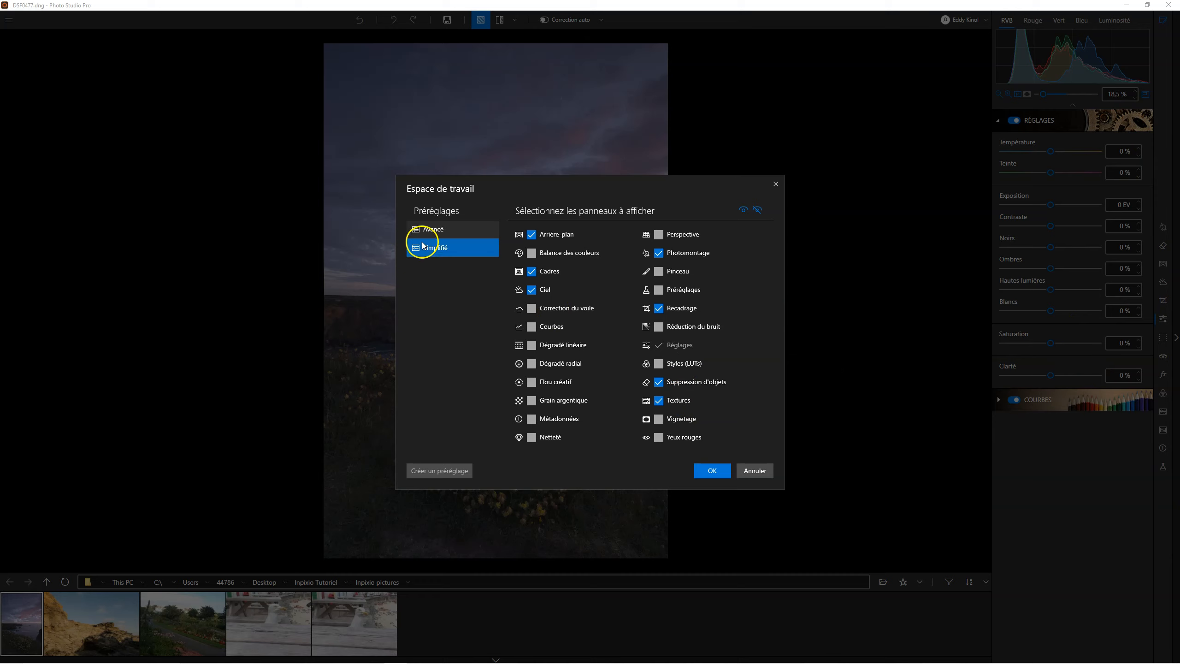
left_click(438, 232)
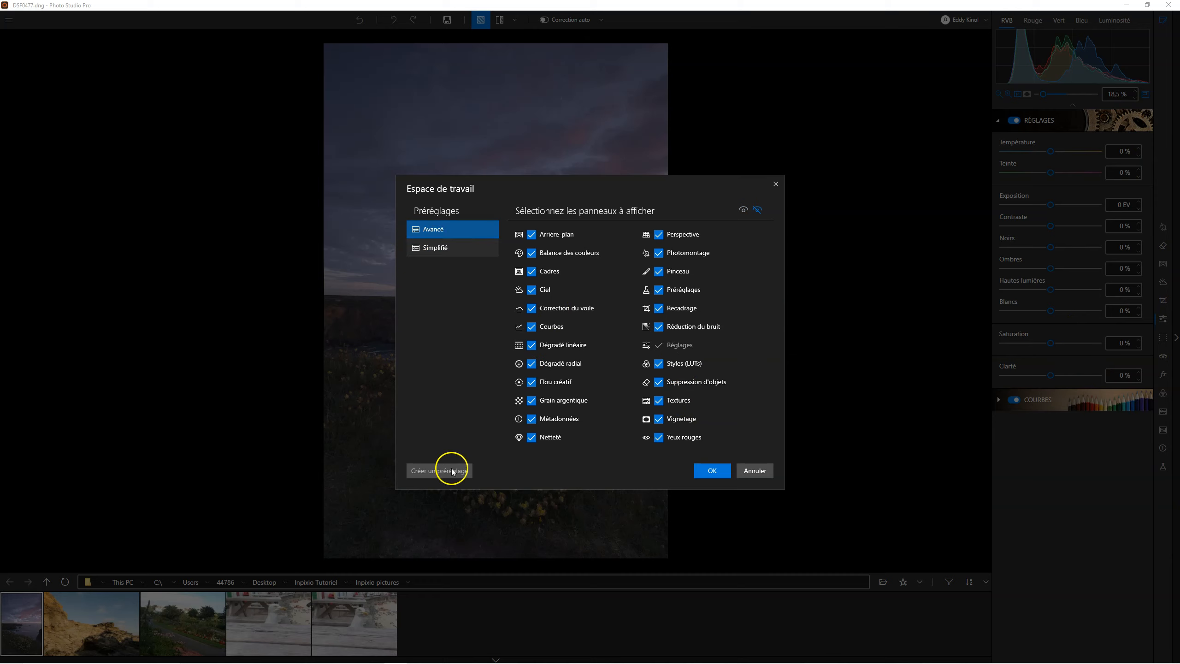
Create a workspace preset named "espace 02" with the Arrière-plan, Balance des couleurs, Pinceau and Préréglages panels hidden
left_click(531, 235)
left_click(531, 254)
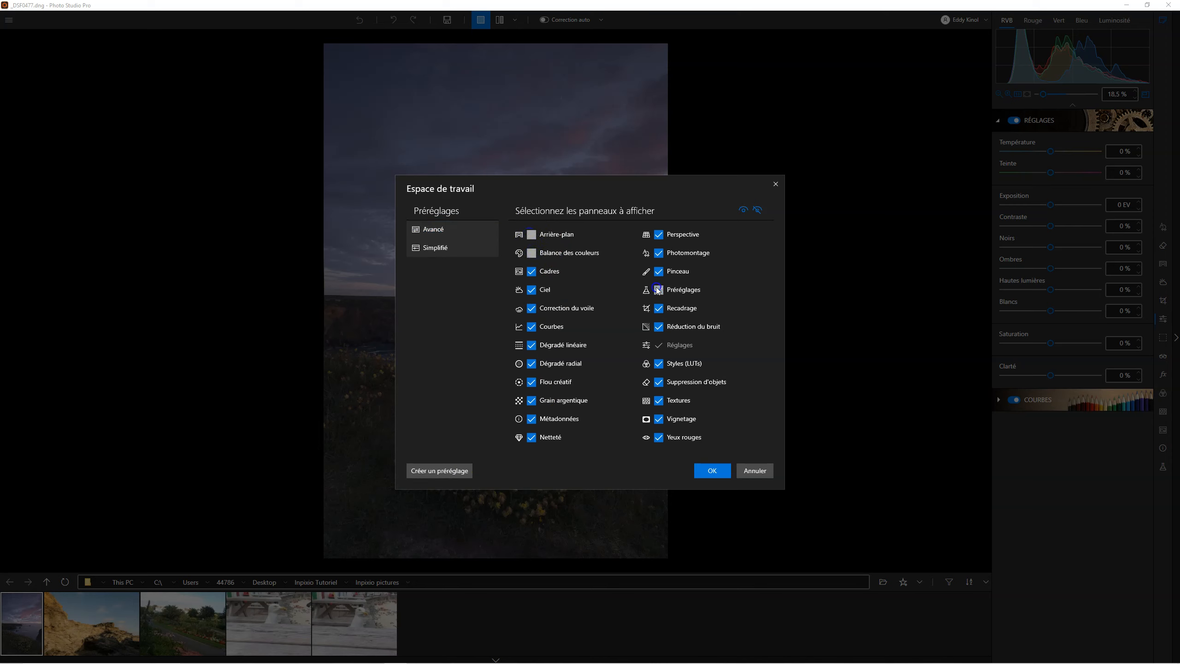
left_click(420, 471)
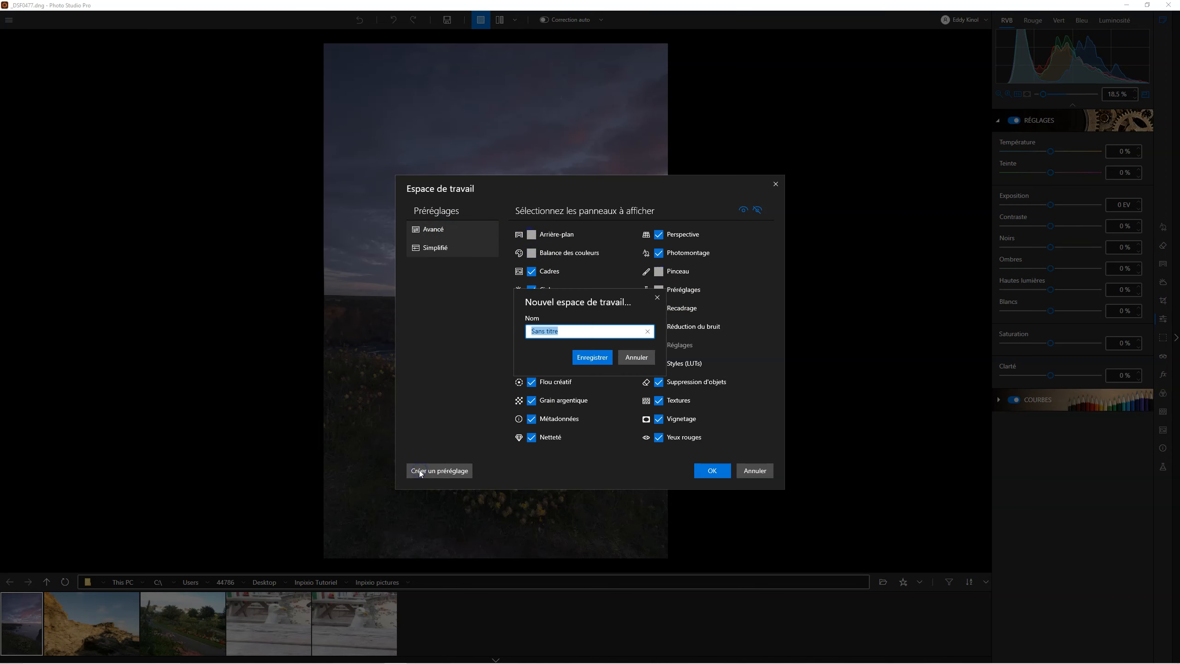
type("espac")
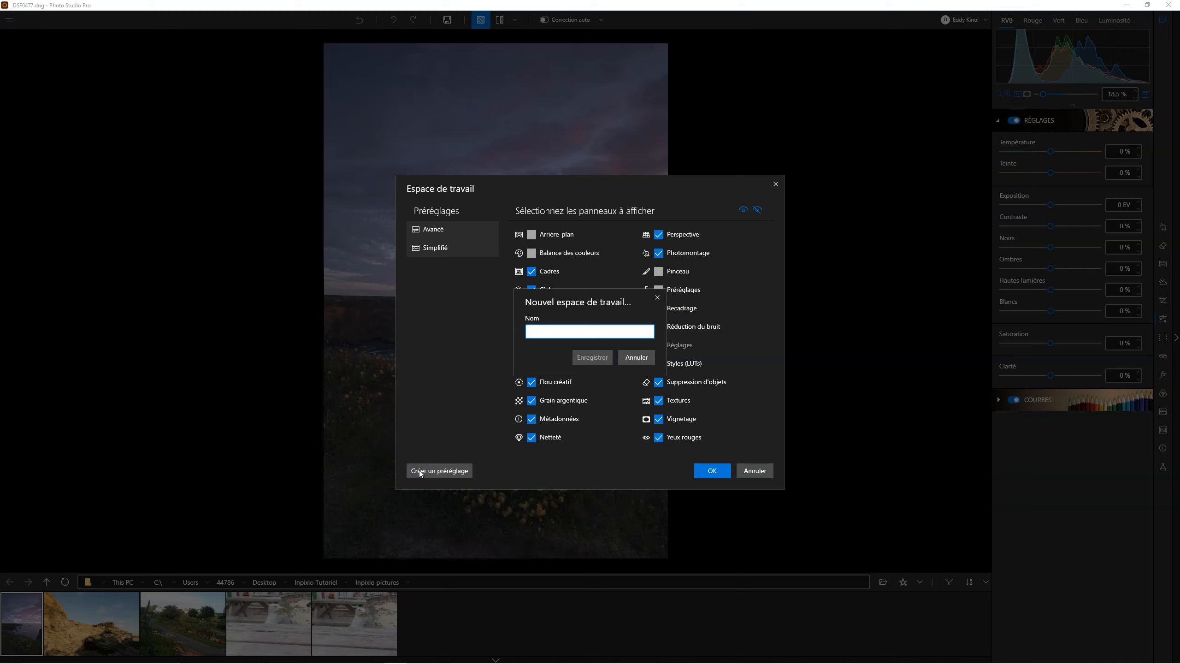
type("e 02")
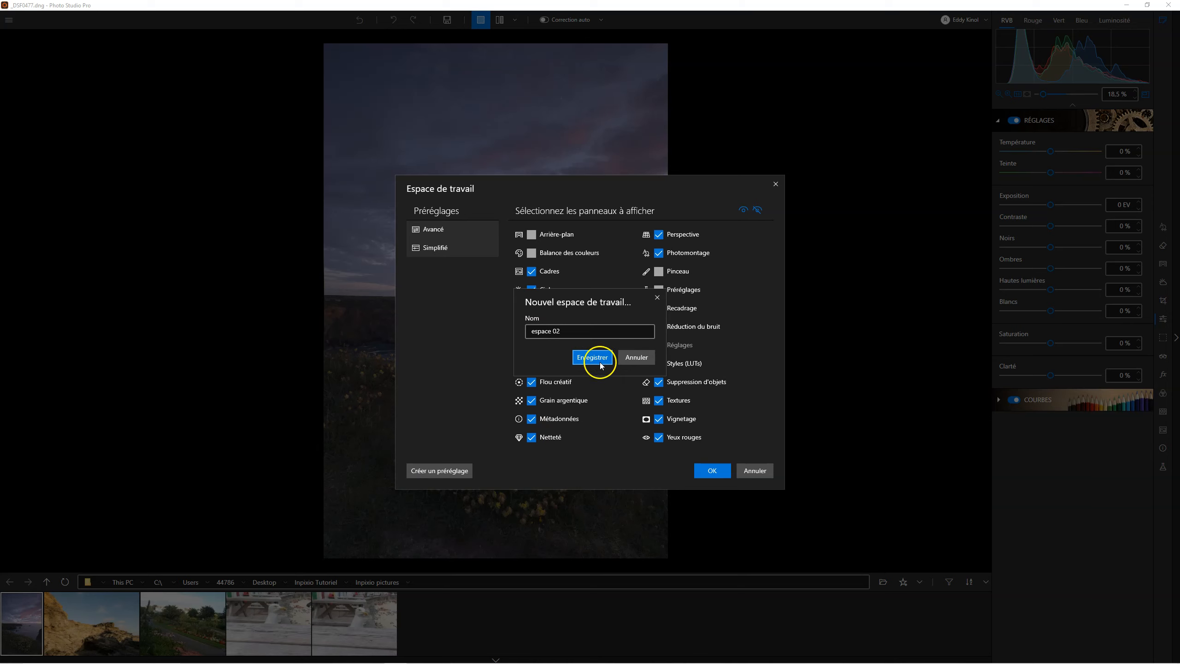
left_click(599, 364)
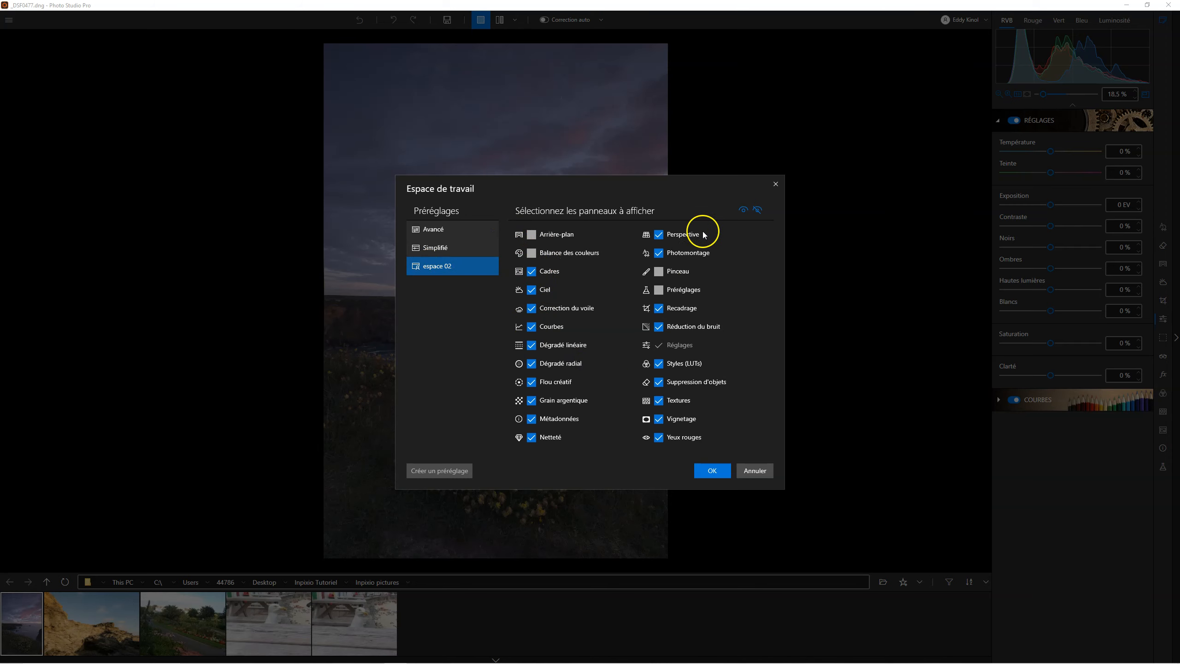
Compare the espace 02 workspace preset with Simplifié and Avancé, and delete espace 02
left_click(440, 248)
left_click(436, 233)
left_click(438, 267)
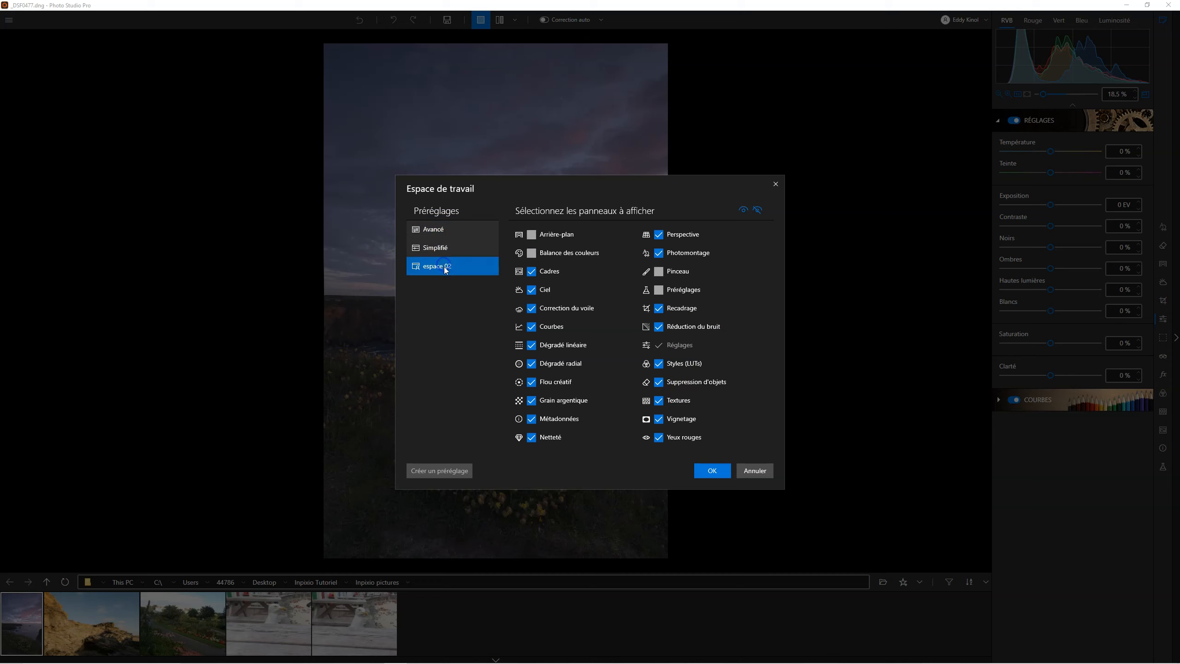
right_click(438, 269)
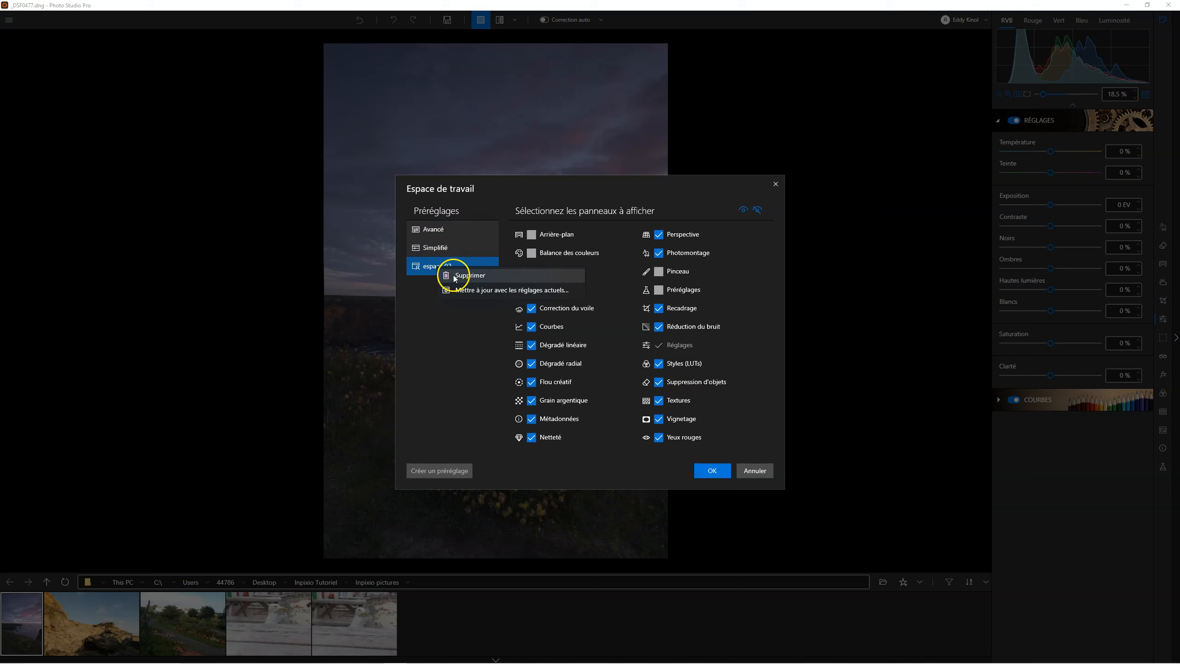
left_click(455, 277)
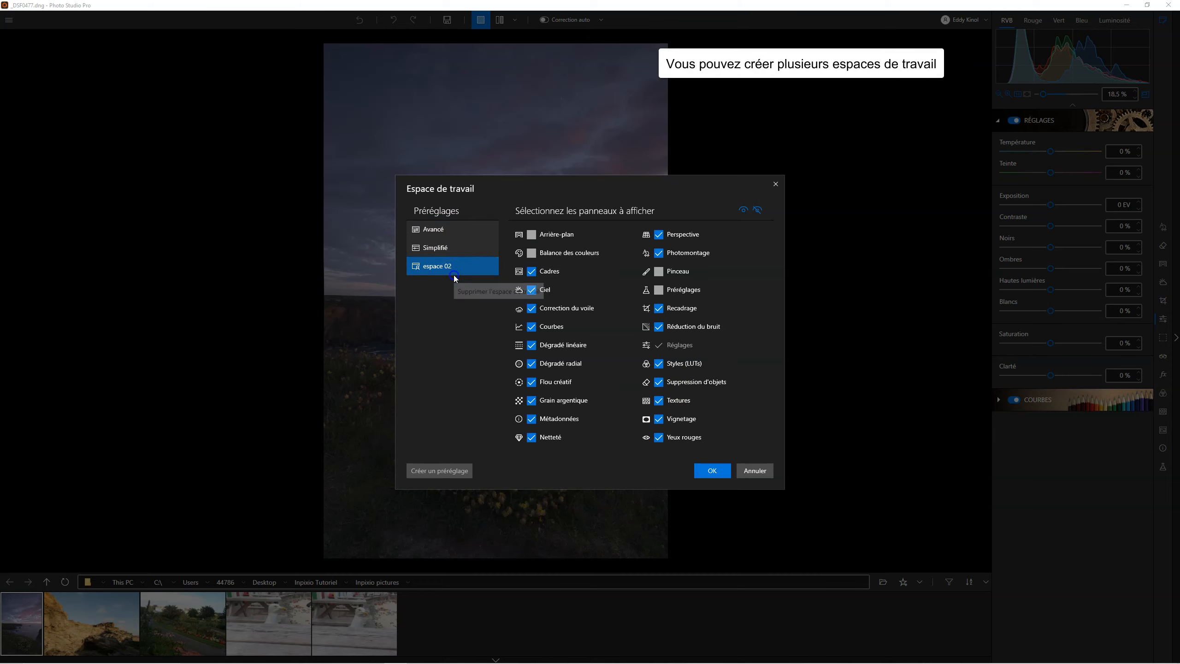
left_click(596, 357)
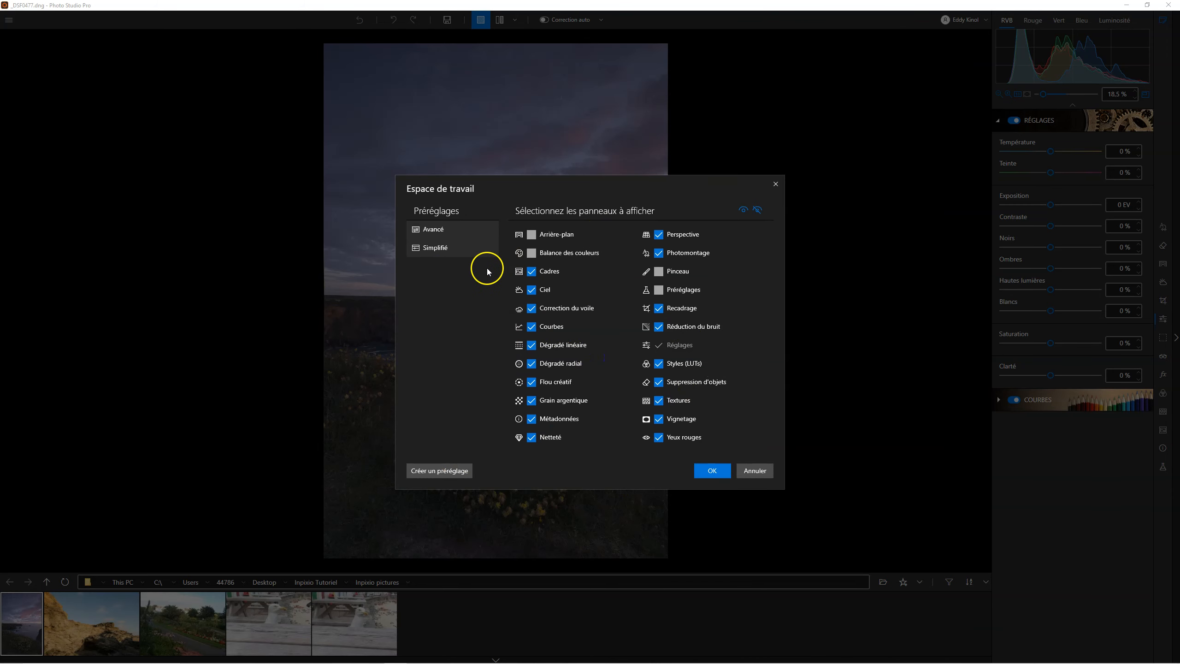
Apply the Avancé workspace preset with all panels displayed
left_click(439, 235)
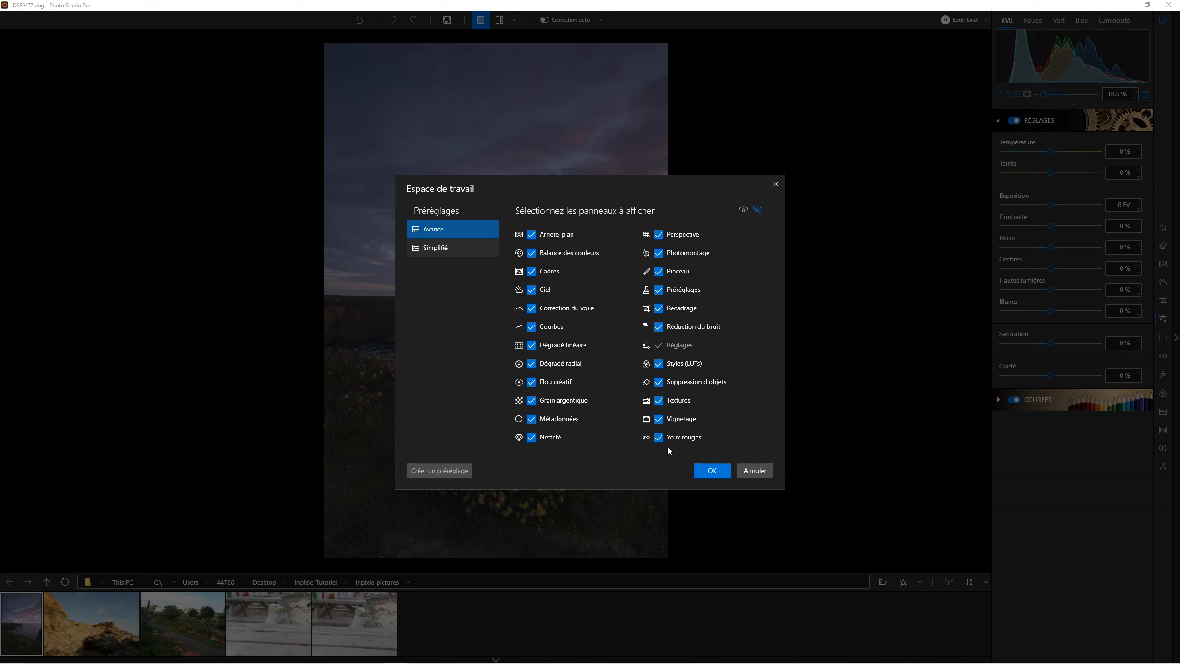
left_click(713, 472)
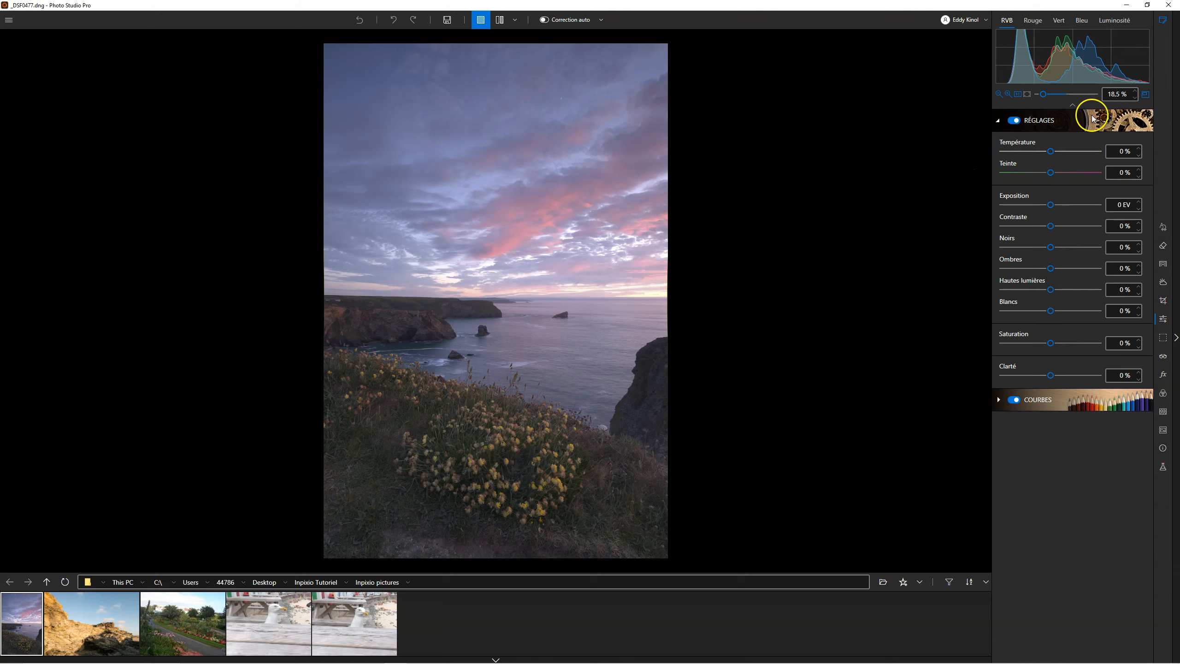
Show the navigator preview in place of the histogram, inspect several areas of the photo at 100 %, and return to the full view and histogram
left_click(1146, 95)
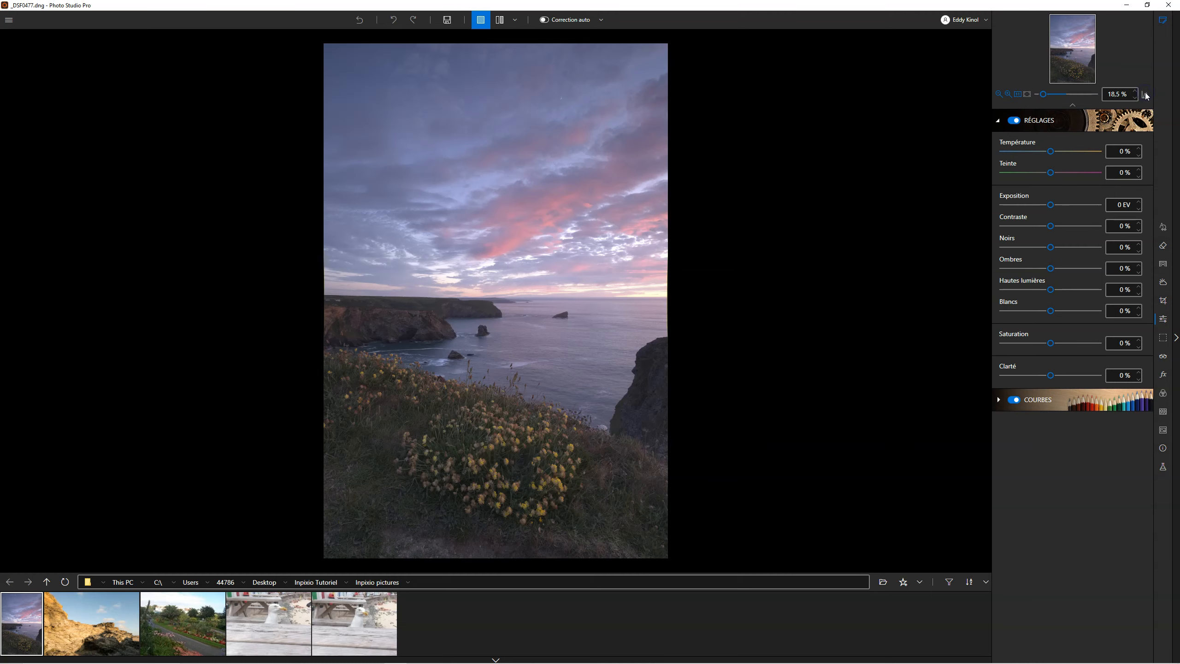
left_click(476, 243)
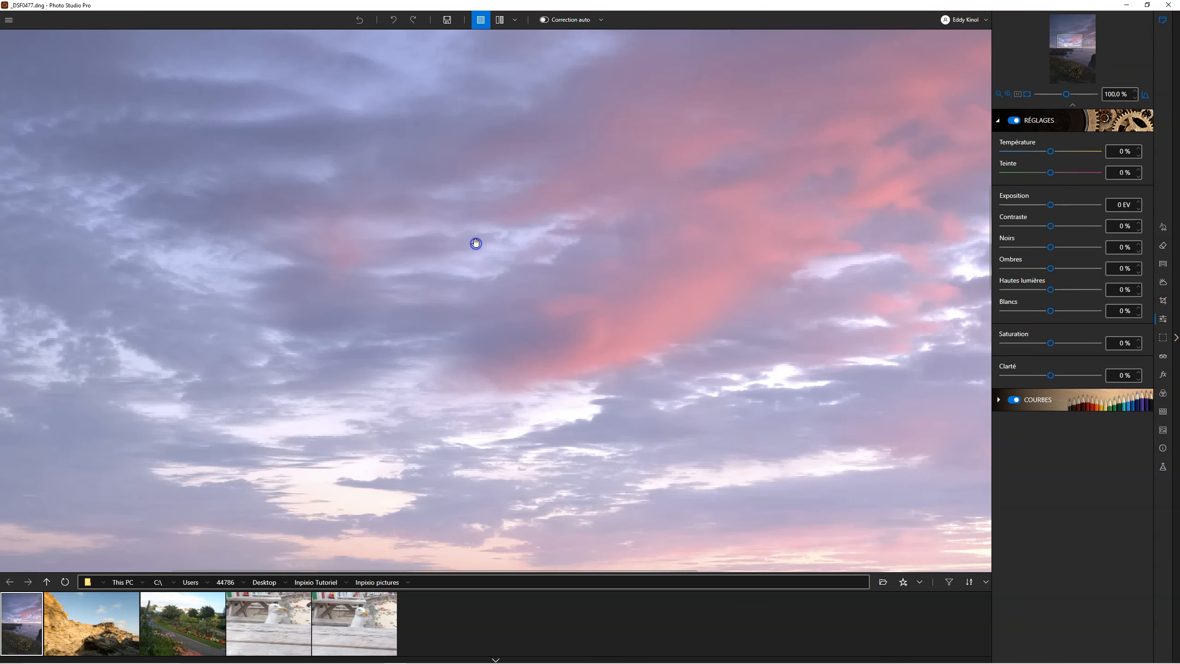
left_click_drag(576, 349, 607, 94)
left_click_drag(519, 281, 709, 106)
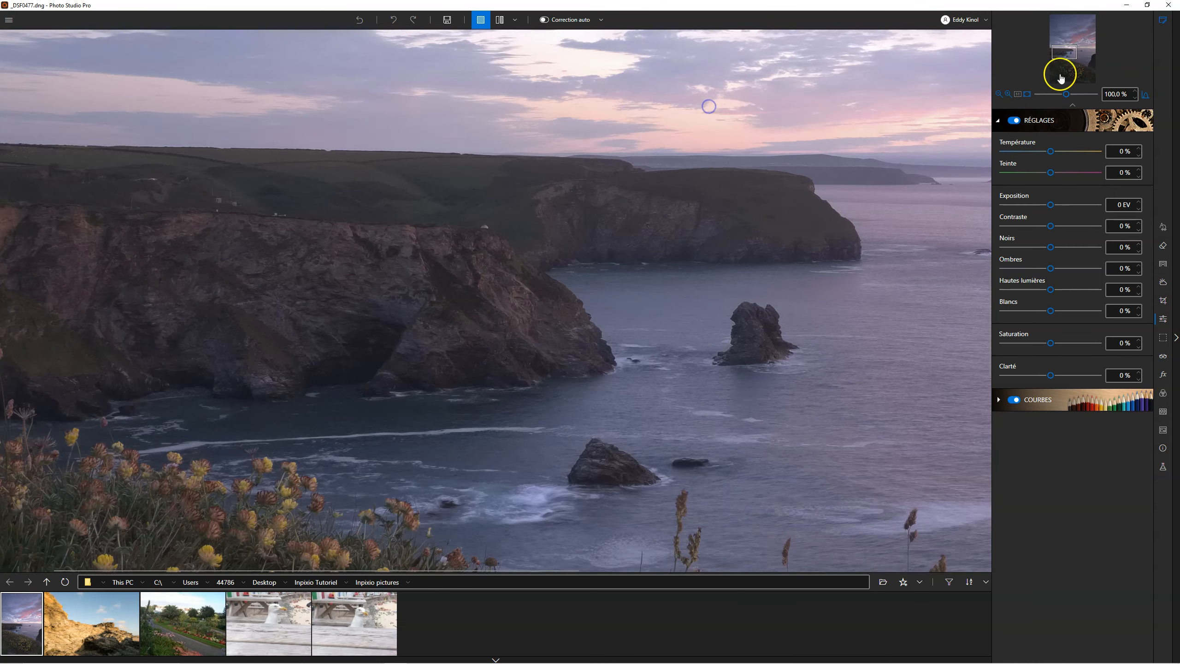
left_click_drag(653, 313, 778, 95)
left_click_drag(680, 303, 198, 157)
left_click_drag(626, 404, 447, 181)
left_click(664, 188)
left_click(663, 188)
left_click(297, 227)
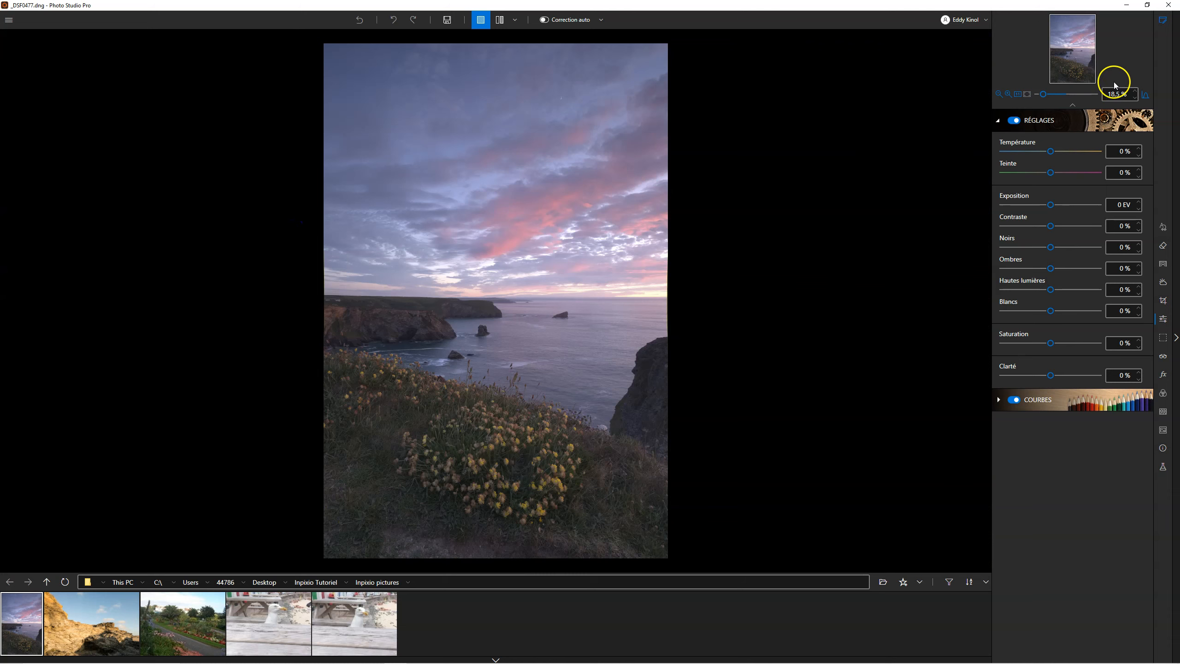
left_click(1145, 97)
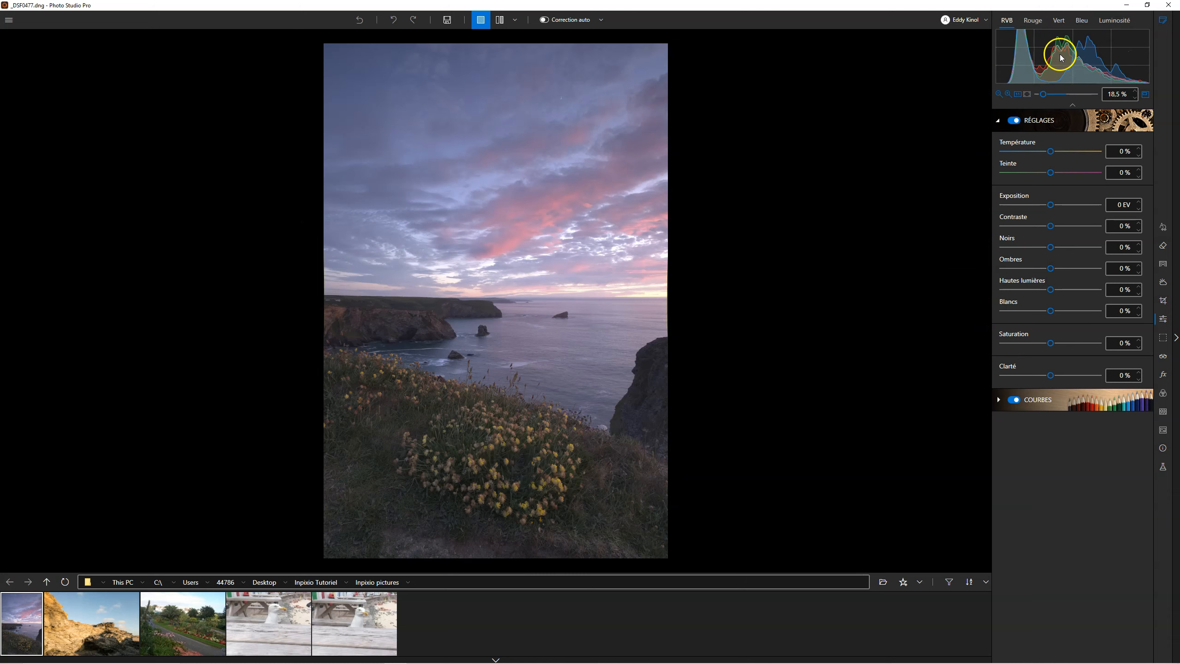
Try the zoom controls on the photo, including 12,5 % and 25 %, and fit the whole image back into the view
left_click(1007, 95)
left_click(999, 95)
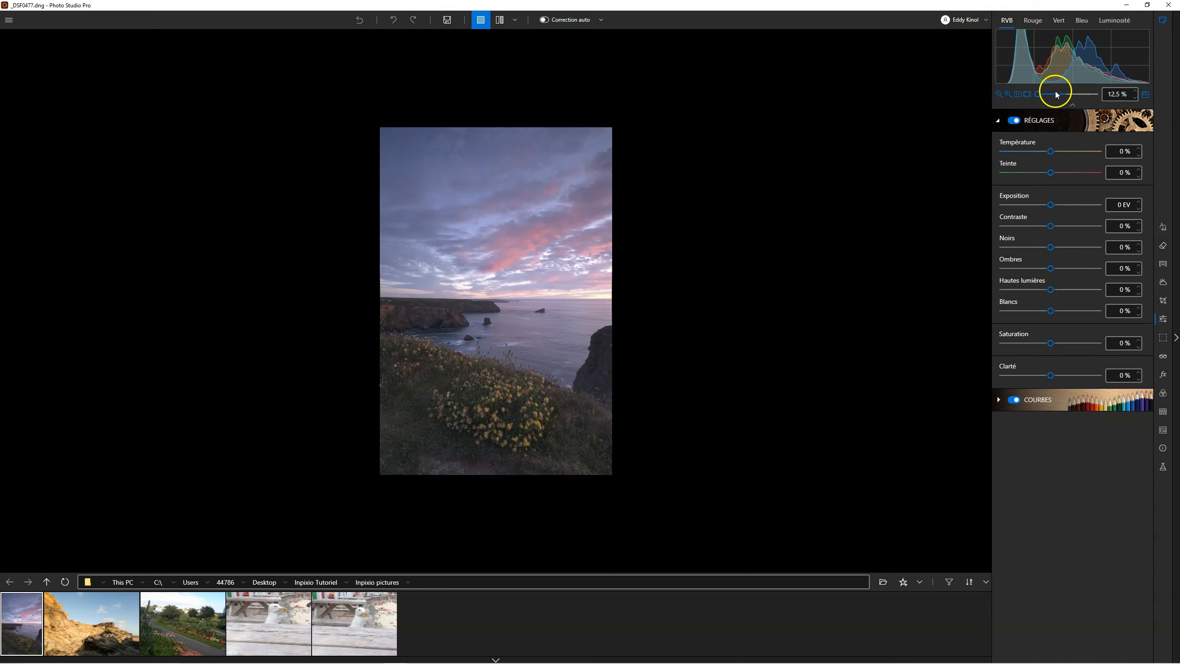
left_click(1008, 94)
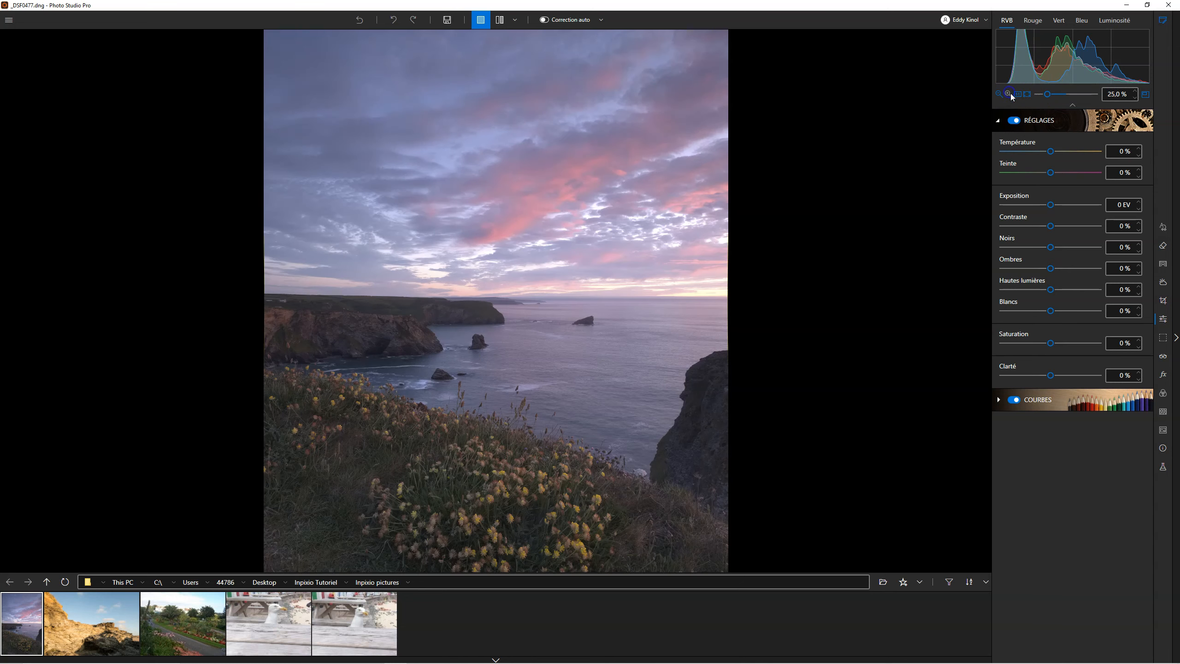
left_click(1118, 94)
left_click(1027, 95)
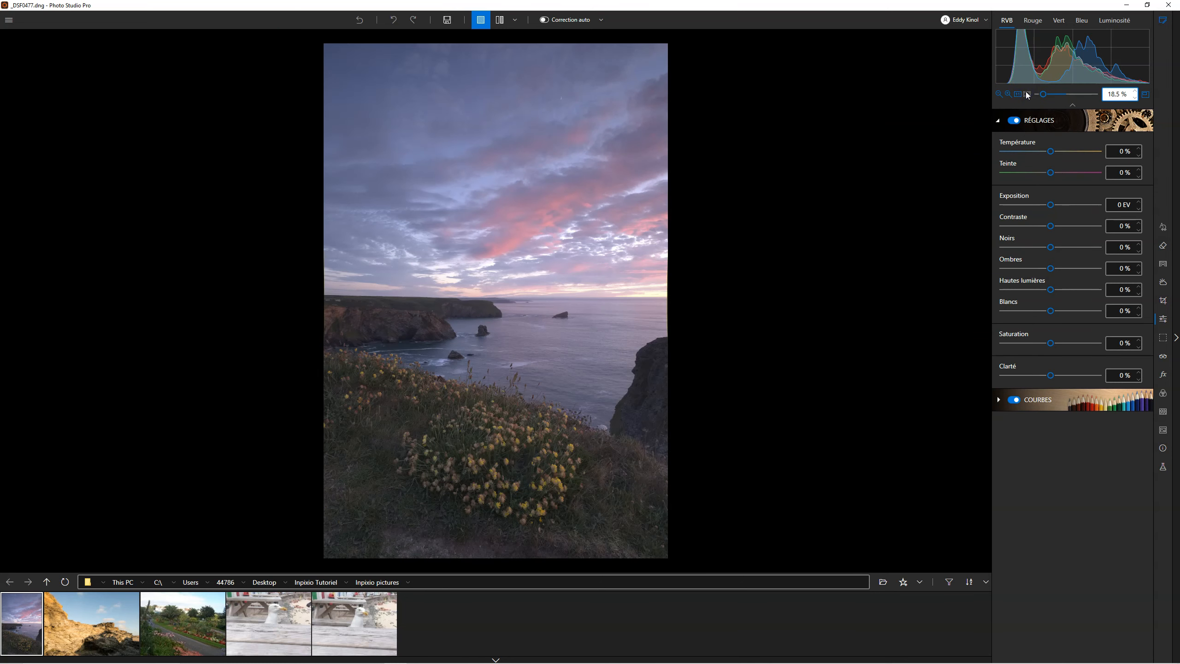
left_click(1017, 95)
left_click(1028, 94)
Look at the RVB curve in the Courbes section and return to the Réglages section
mouse_move(1001, 125)
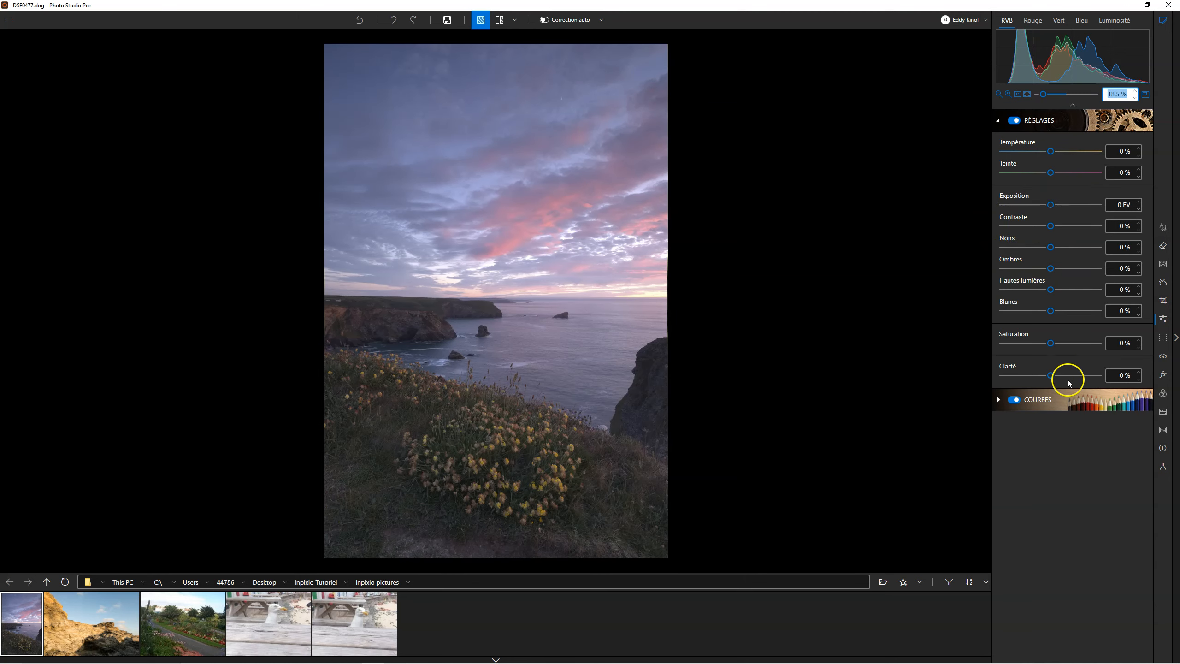
left_click(997, 399)
left_click(1048, 261)
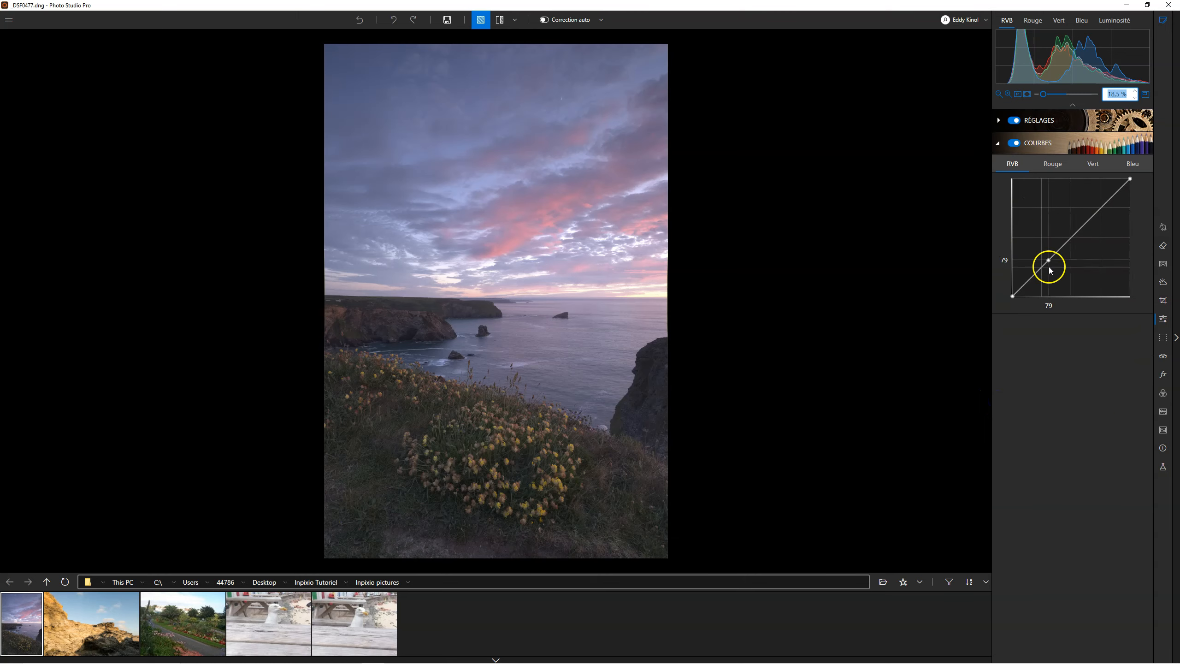
left_click(998, 120)
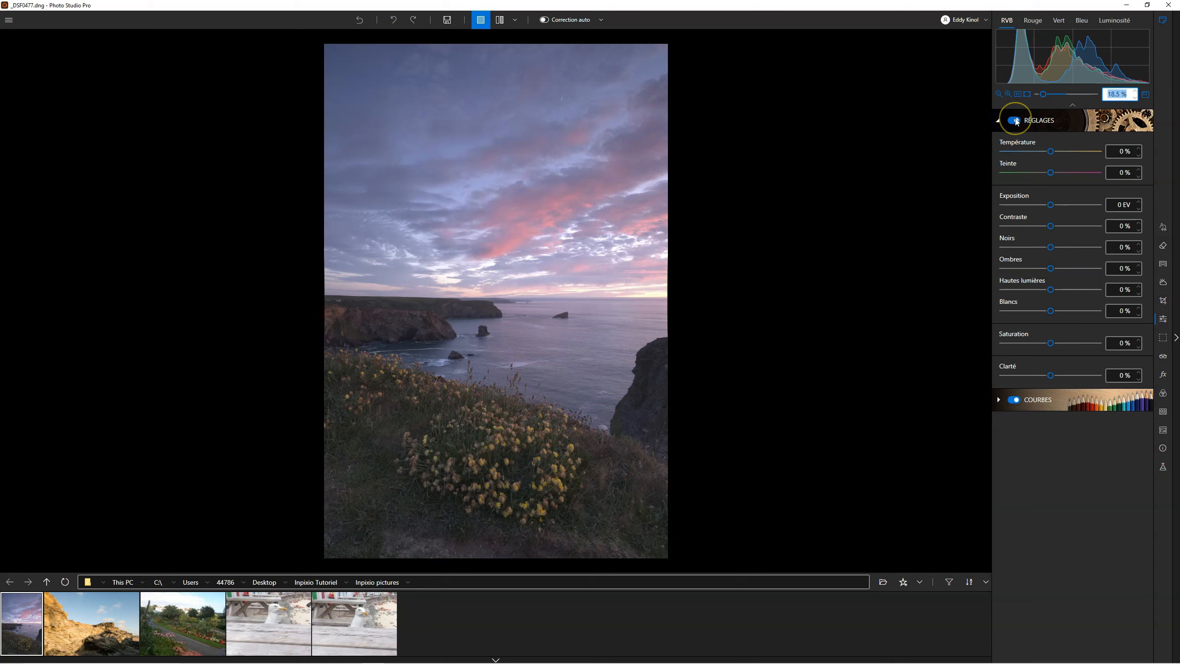
Turn the Réglages adjustments off and back on to compare their effect
left_click(1015, 120)
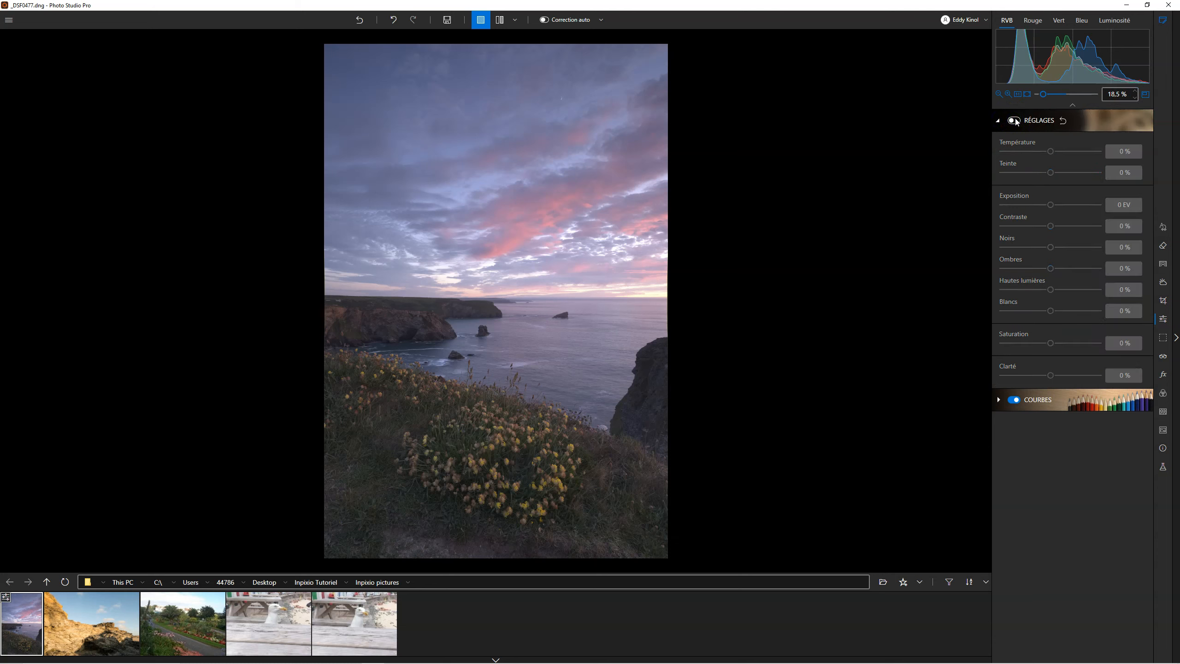
left_click(1014, 121)
left_click(1015, 121)
left_click(1017, 120)
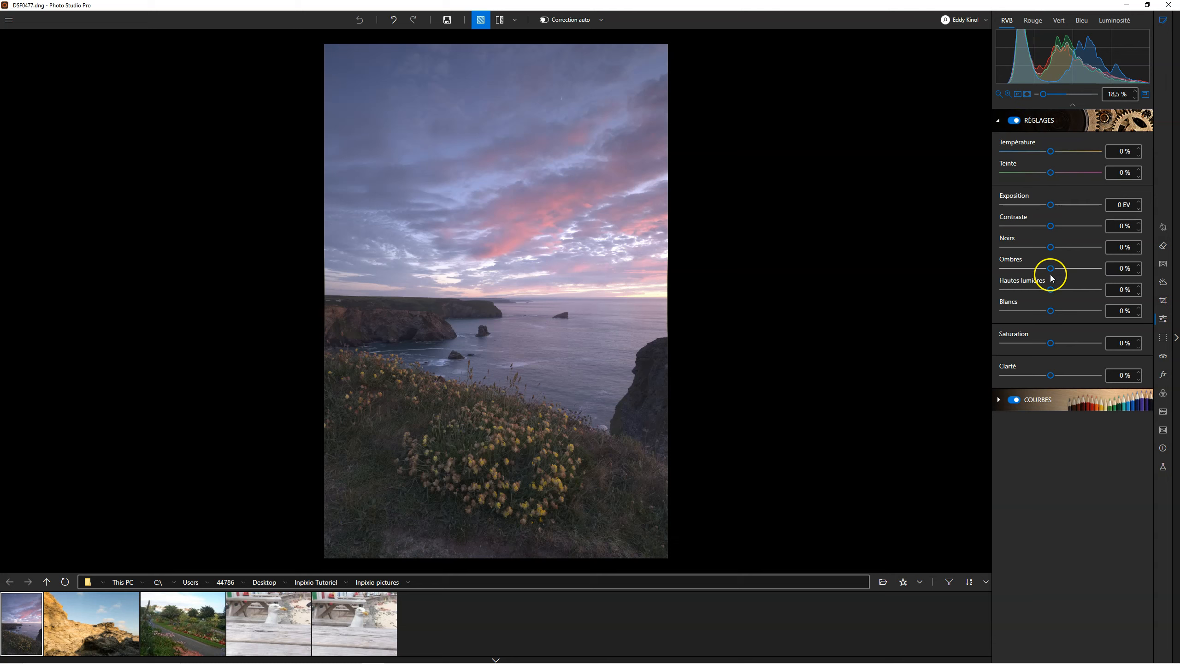
Adjust the photo's tones: Hautes lumières -49 %, Ombres +17 %, Noirs -34 % and Blancs +24 %
left_click_drag(1049, 291, 1028, 289)
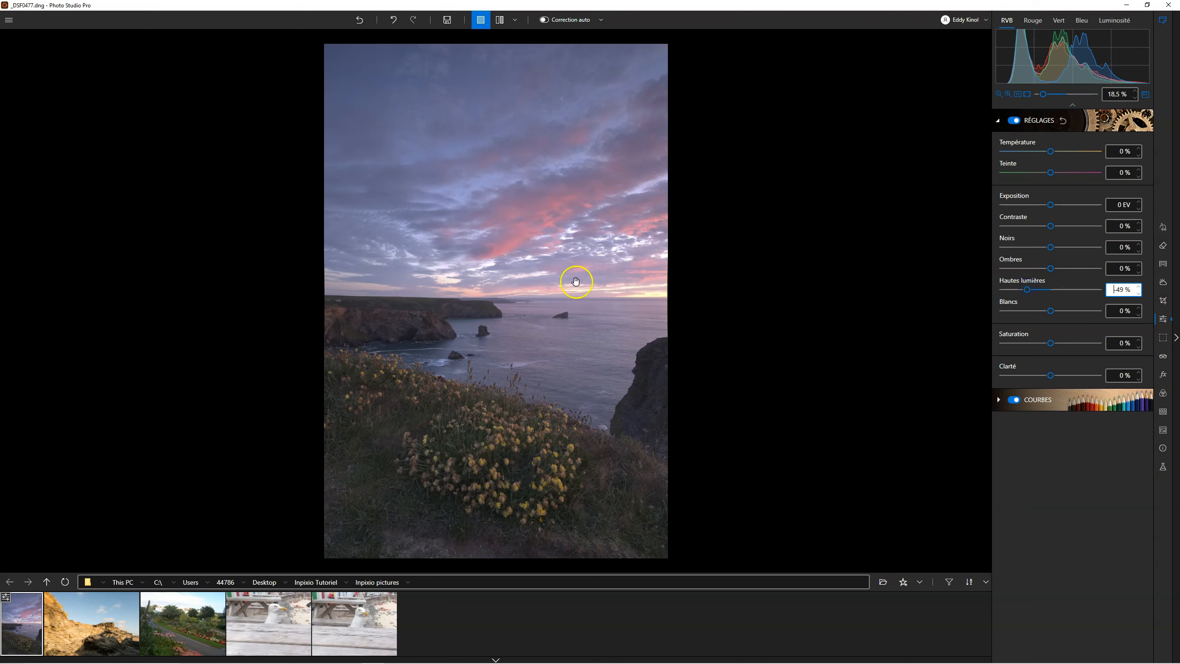
left_click_drag(1049, 269, 1060, 270)
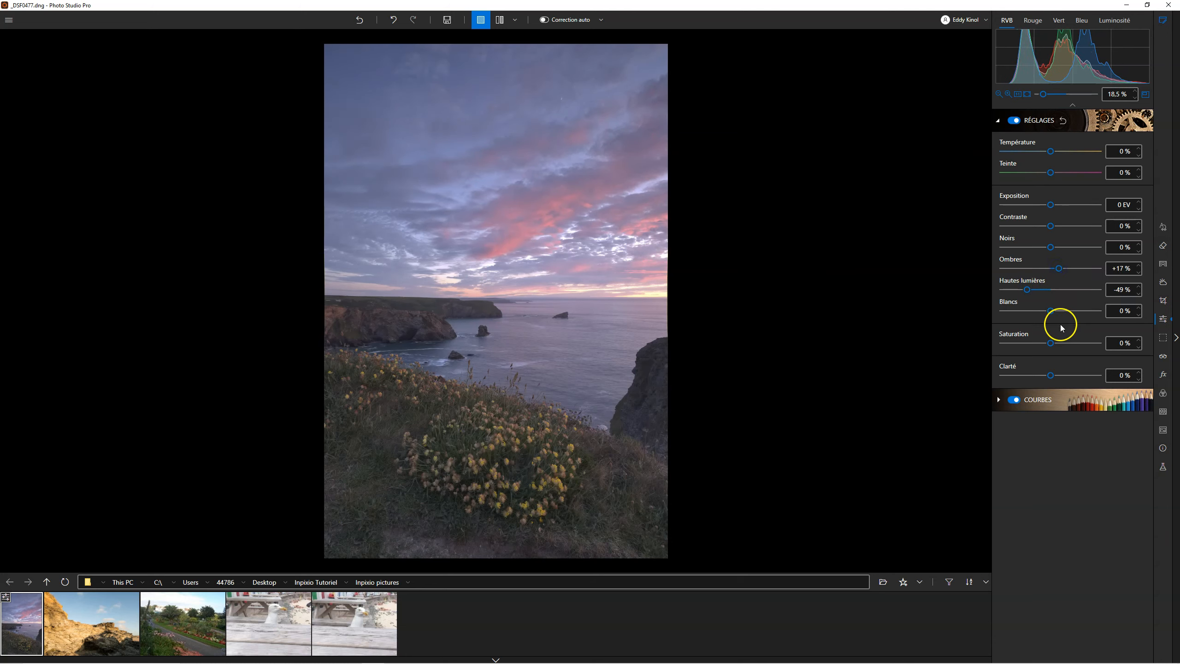
left_click_drag(1050, 247, 1034, 249)
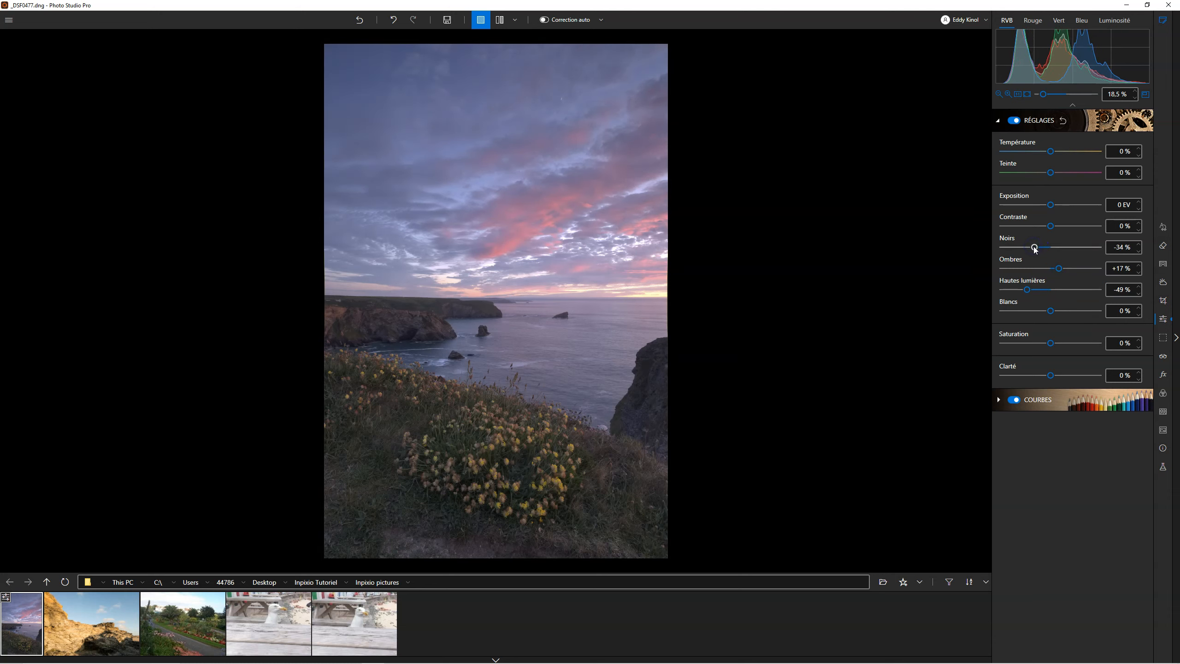
left_click_drag(1050, 311, 1063, 311)
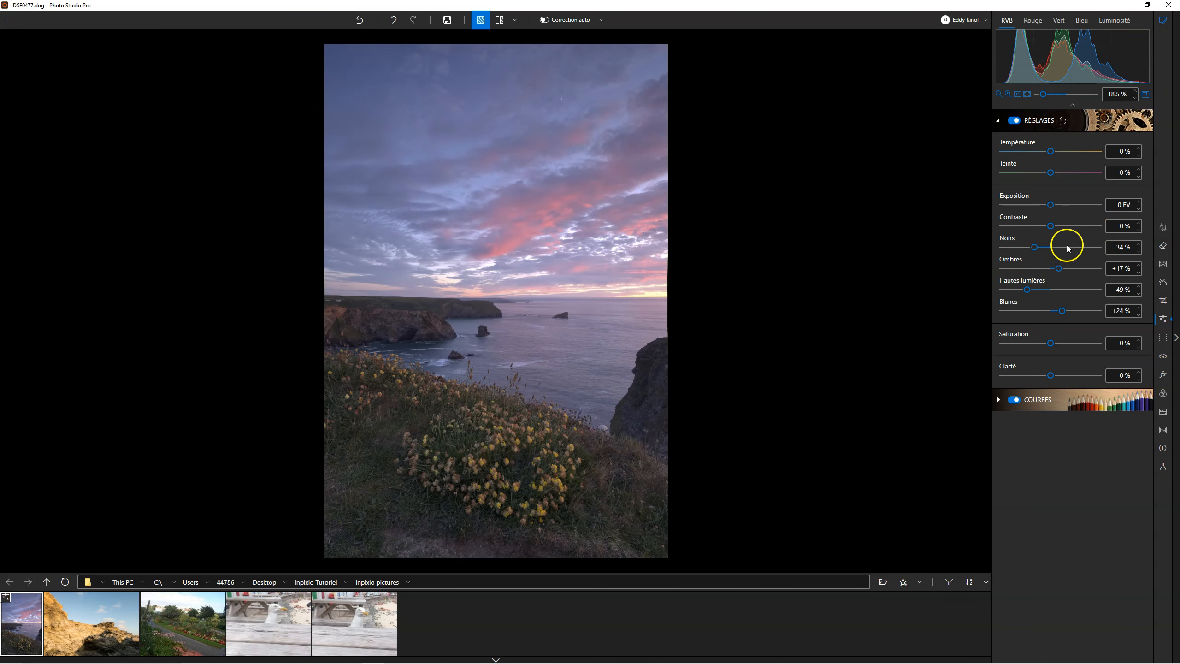
Try raising Exposition to +1,69 EV and reset it to 0 EV
left_click_drag(1050, 205, 1073, 220)
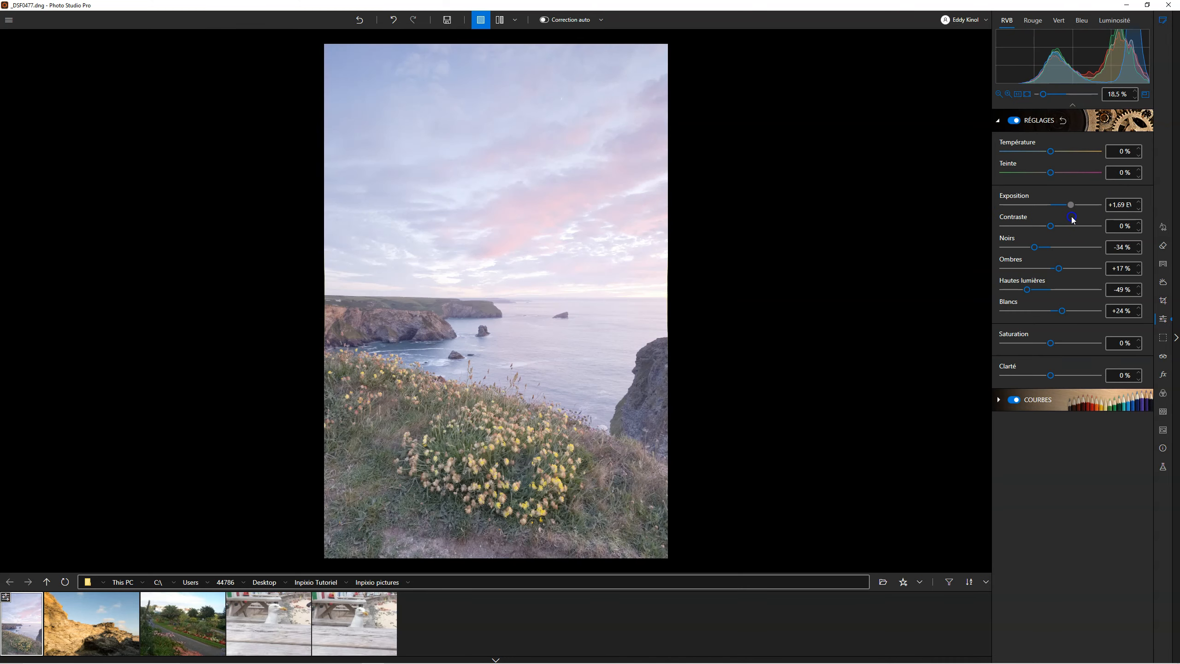
double_click(1072, 207)
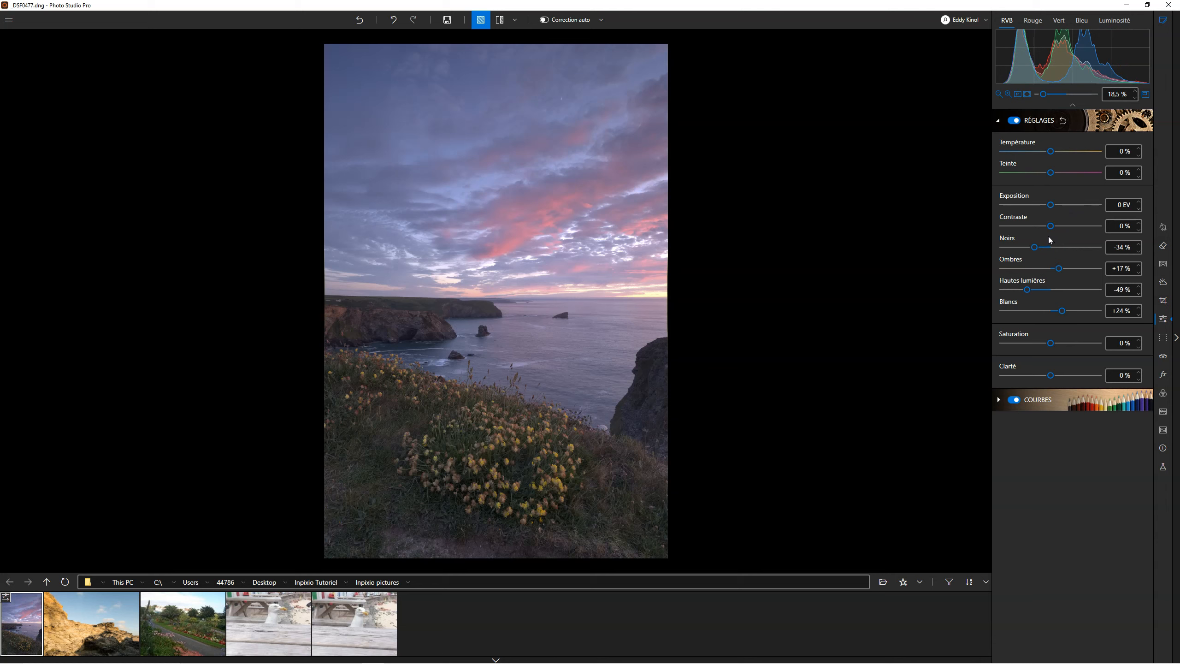
Set the photo's Saturation and Clarté to +23 % each and Contraste to +9 %
left_click_drag(1050, 343, 1063, 345)
left_click(1050, 376)
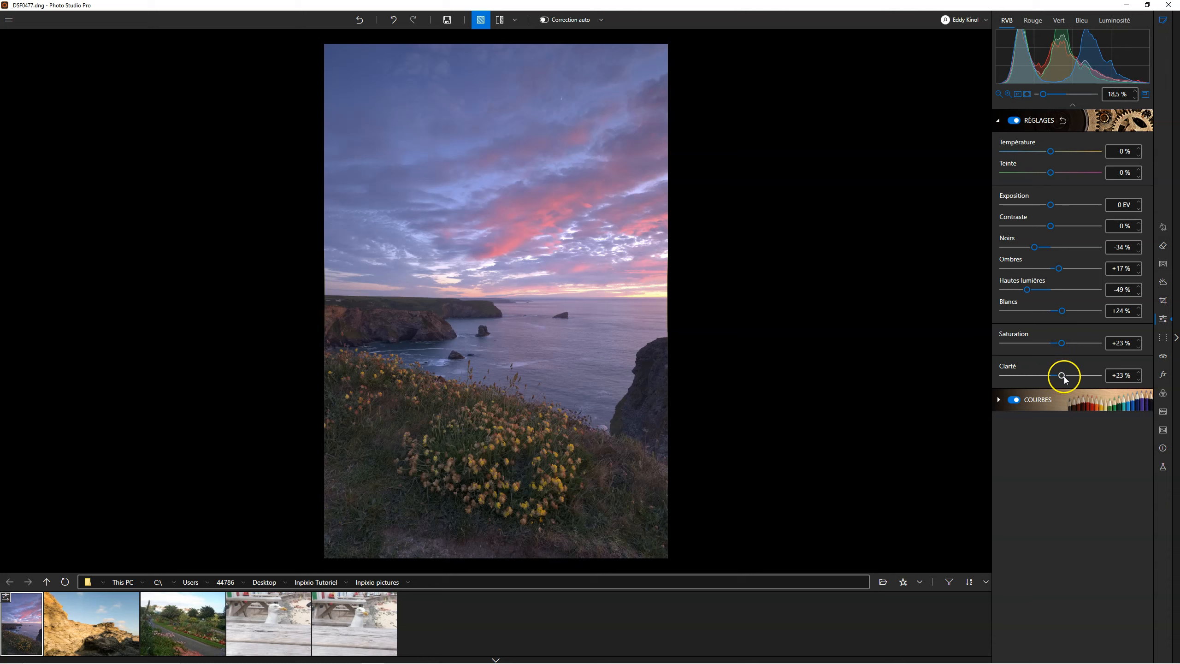
left_click_drag(1051, 225, 1055, 226)
left_click(1048, 287)
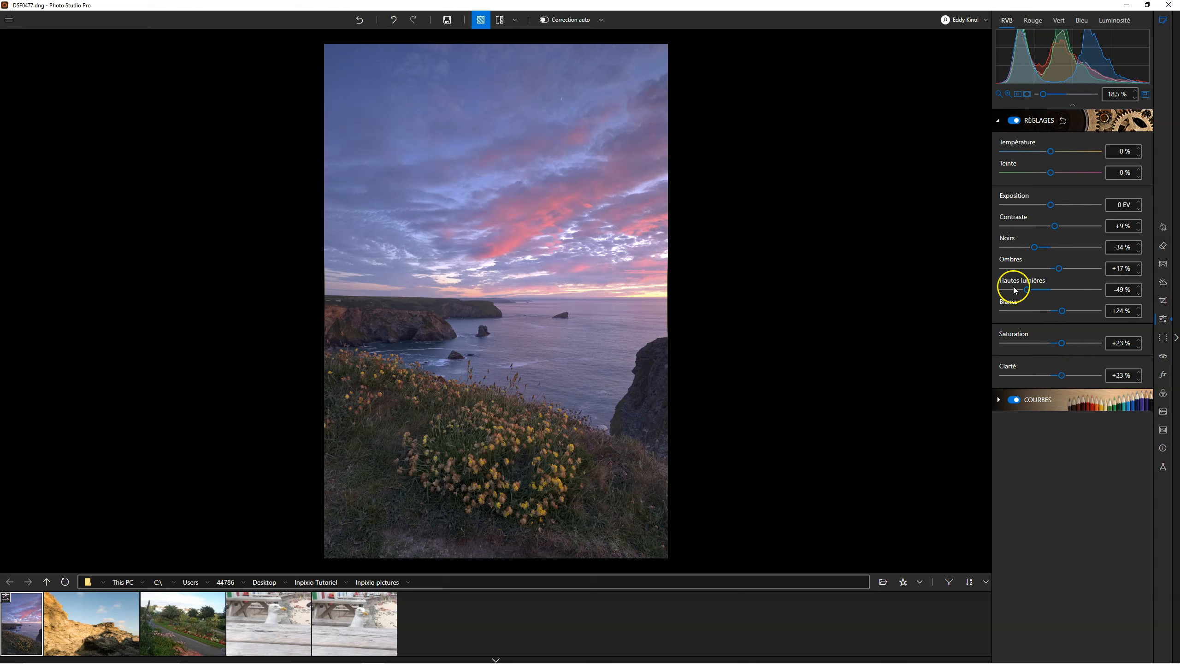
Reset Blancs and Noirs to 0 % and raise Contraste to +33 %
double_click(1062, 311)
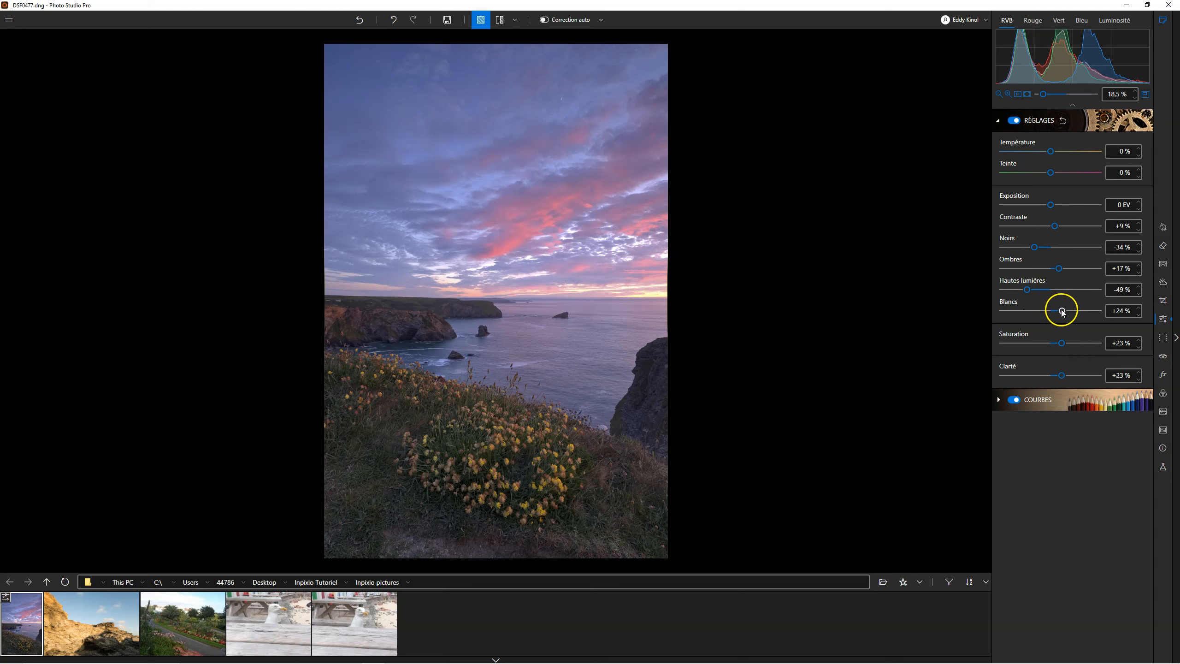
double_click(1035, 247)
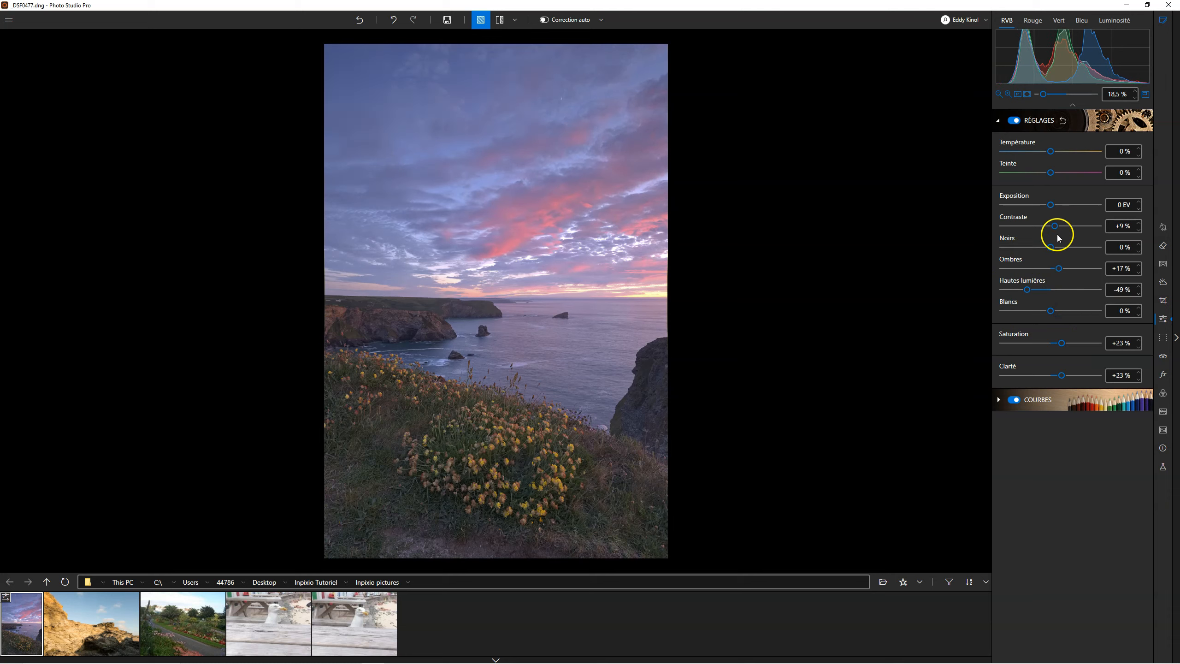
left_click_drag(1056, 226, 1067, 228)
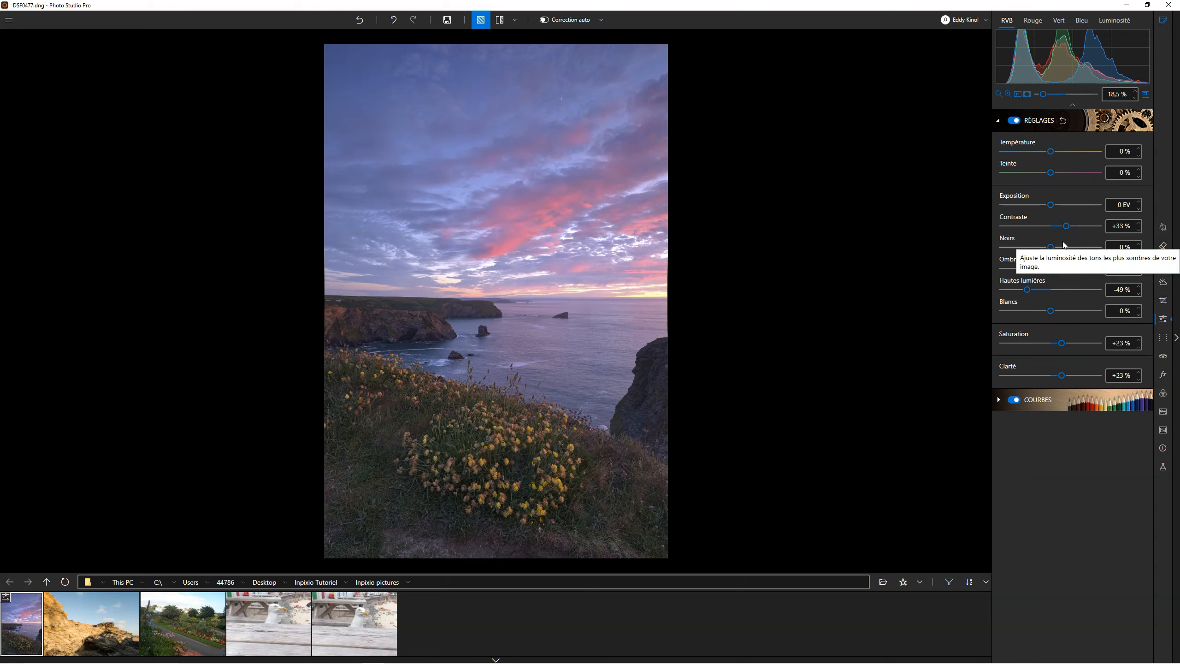
Warm the photo's colours with Température at +12 % and Teinte at +10 %
left_click(1050, 152)
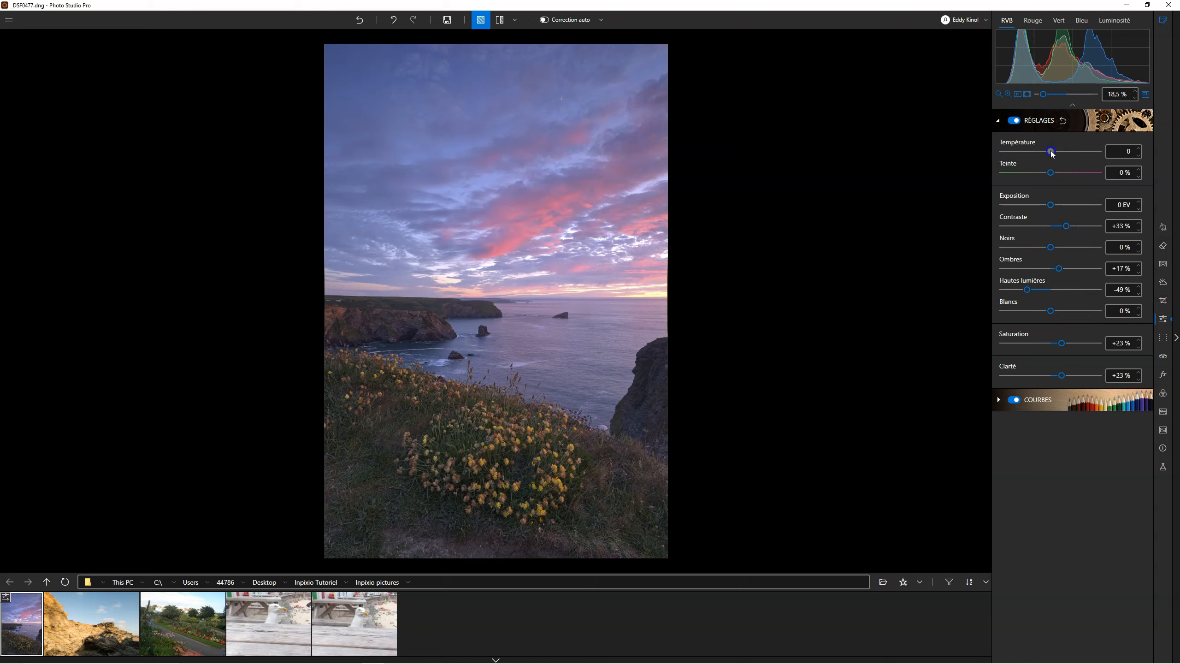
left_click_drag(1053, 155, 1062, 151)
left_click(1051, 173)
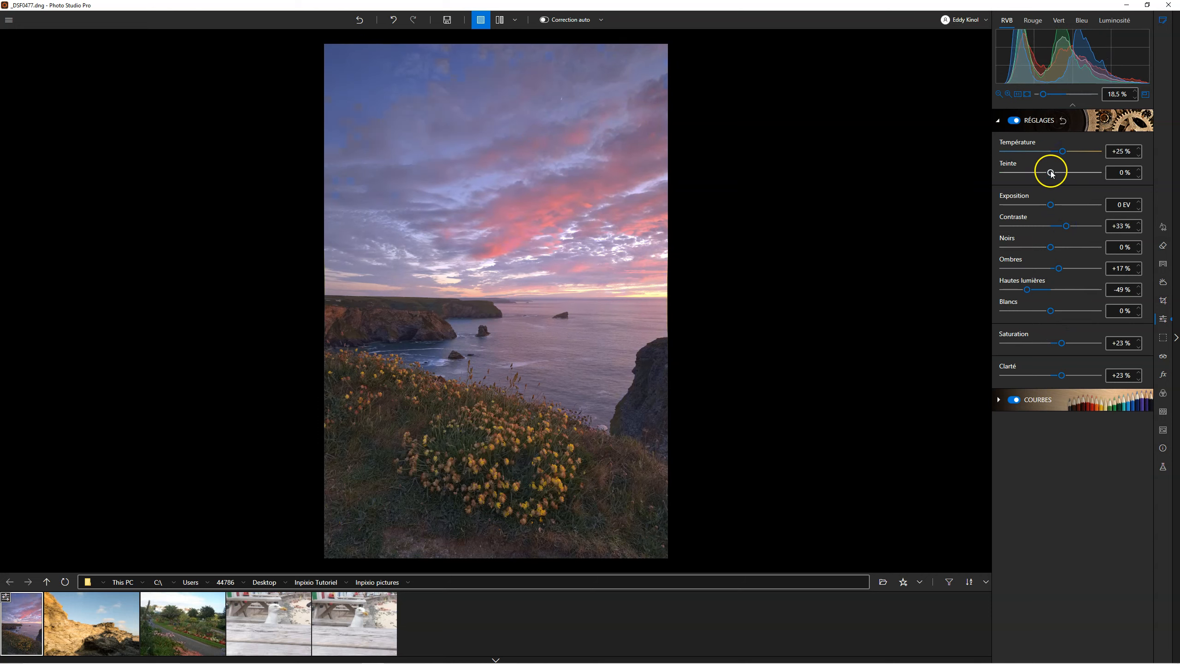
left_click_drag(1053, 172, 1057, 173)
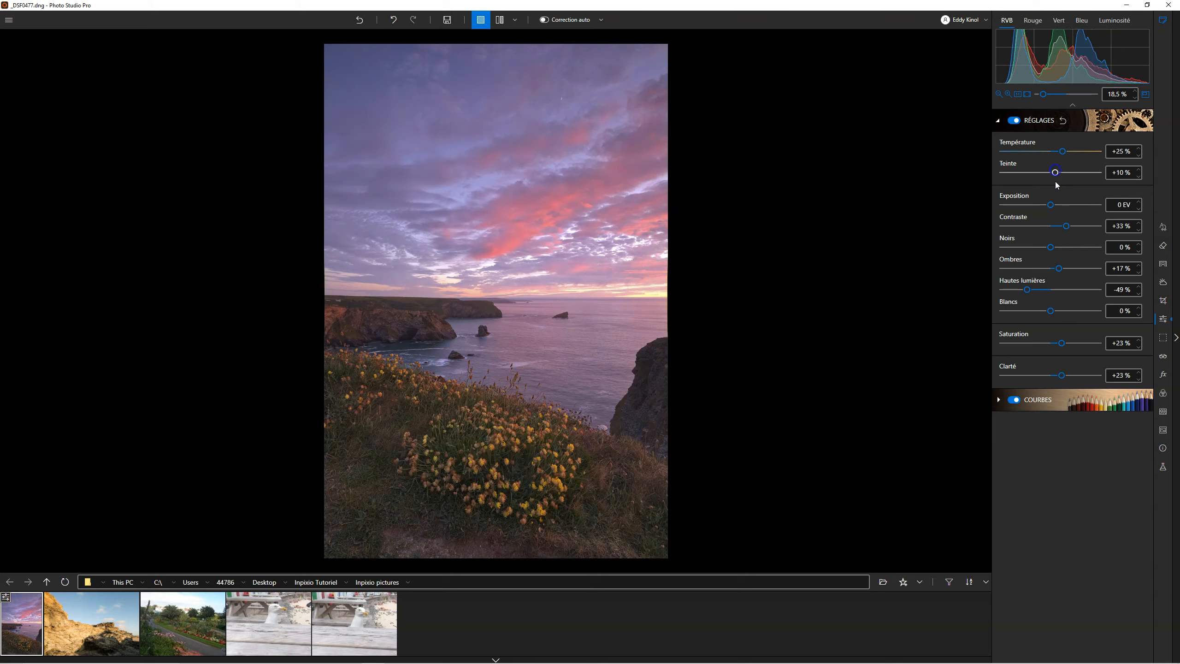
left_click(1062, 151)
left_click_drag(1063, 155, 1060, 155)
left_click(1055, 201)
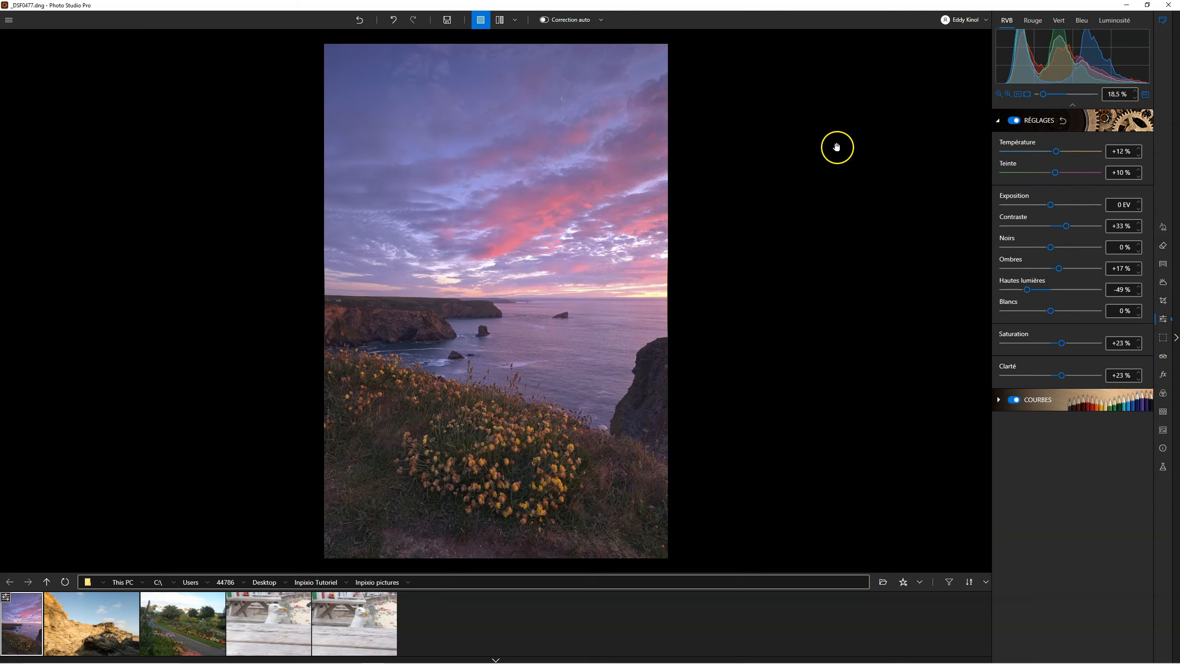
Switch the single-image view between the original and the edited photo to compare them
left_click(481, 22)
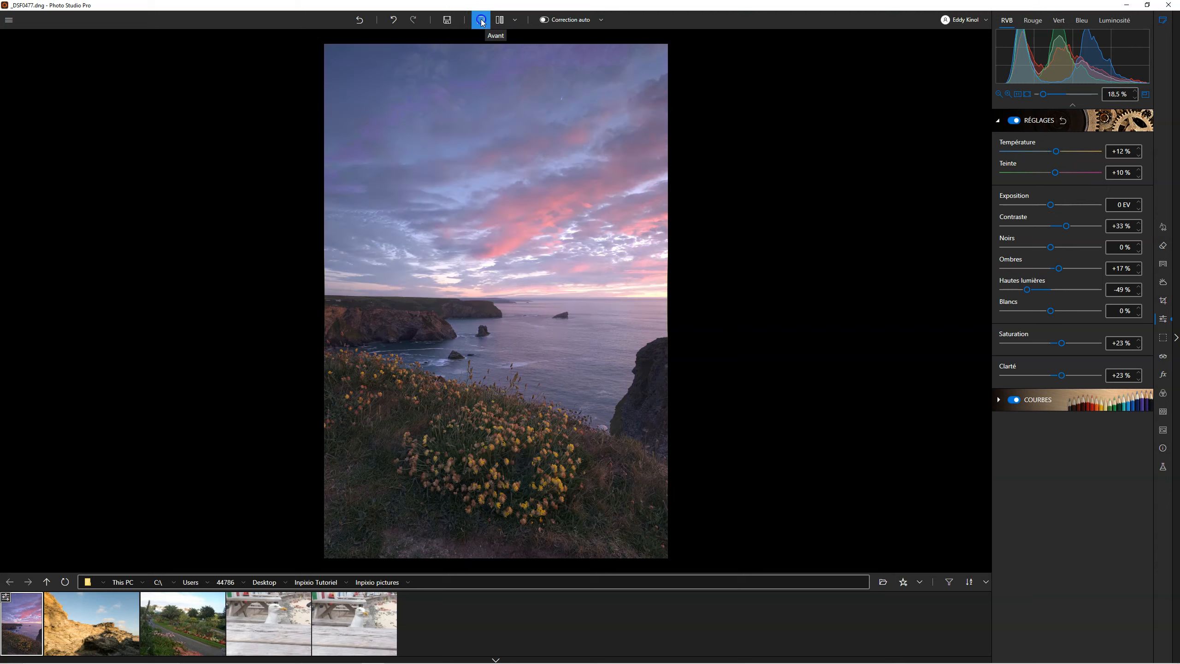
left_click(481, 22)
left_click(481, 22)
left_click(481, 21)
Compare the original and edited photo in the vertical side-by-side, vertical split, horizontal side-by-side and horizontal split views
left_click(498, 21)
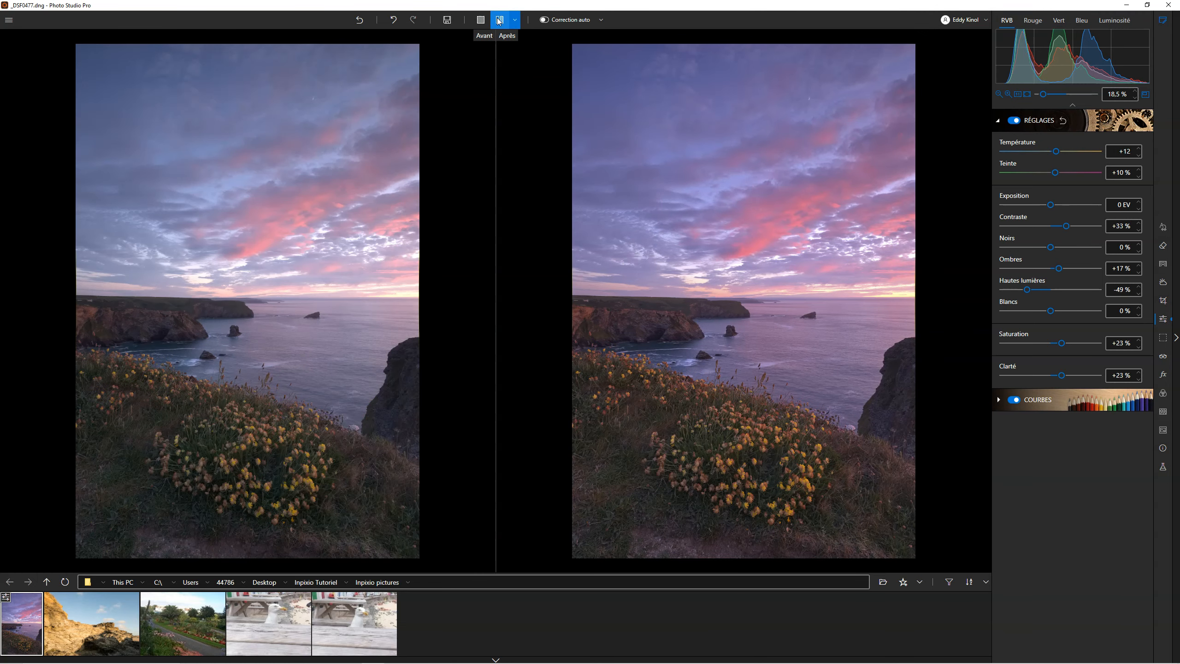
left_click(516, 20)
left_click(519, 57)
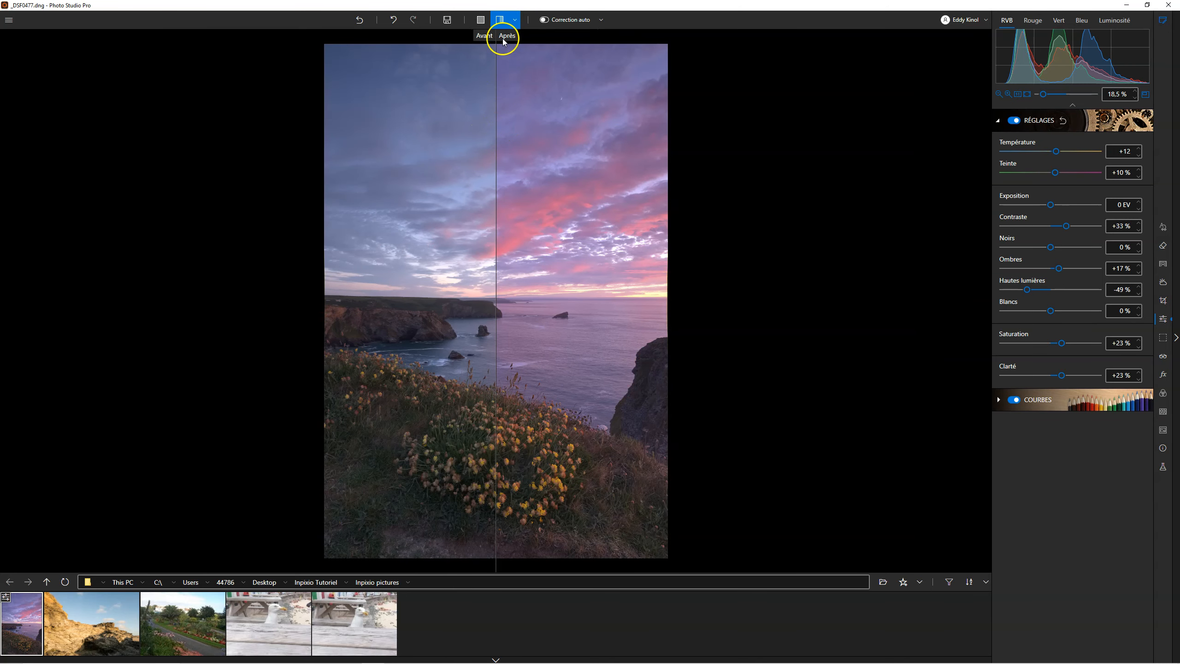
left_click(515, 19)
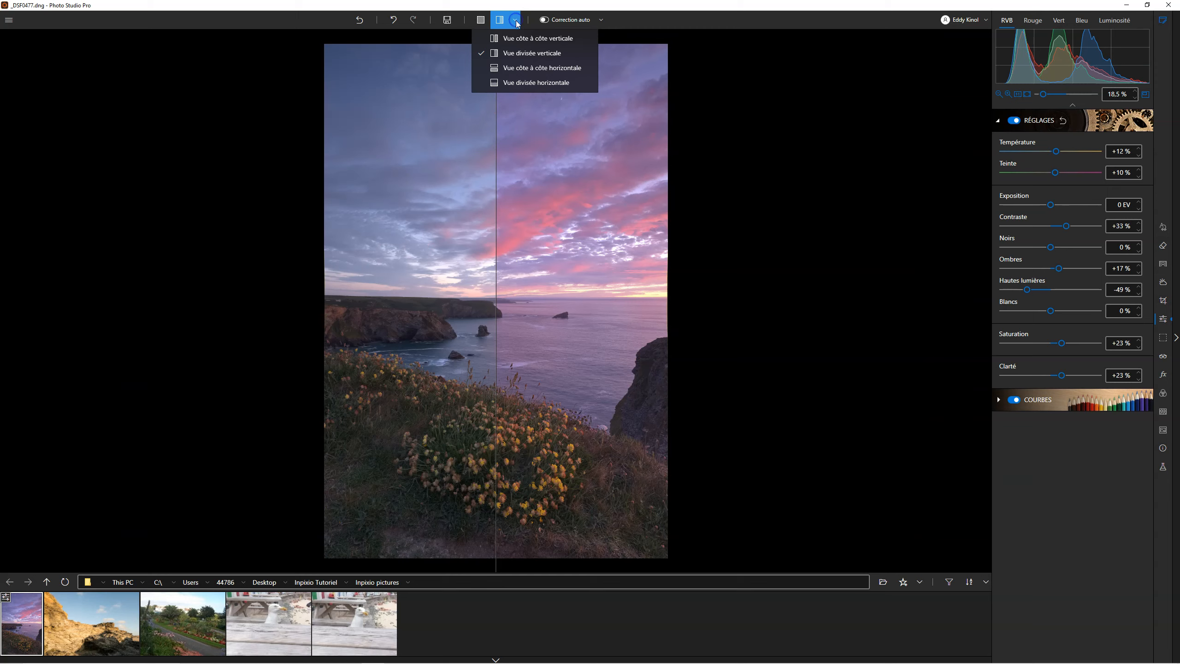
left_click(517, 69)
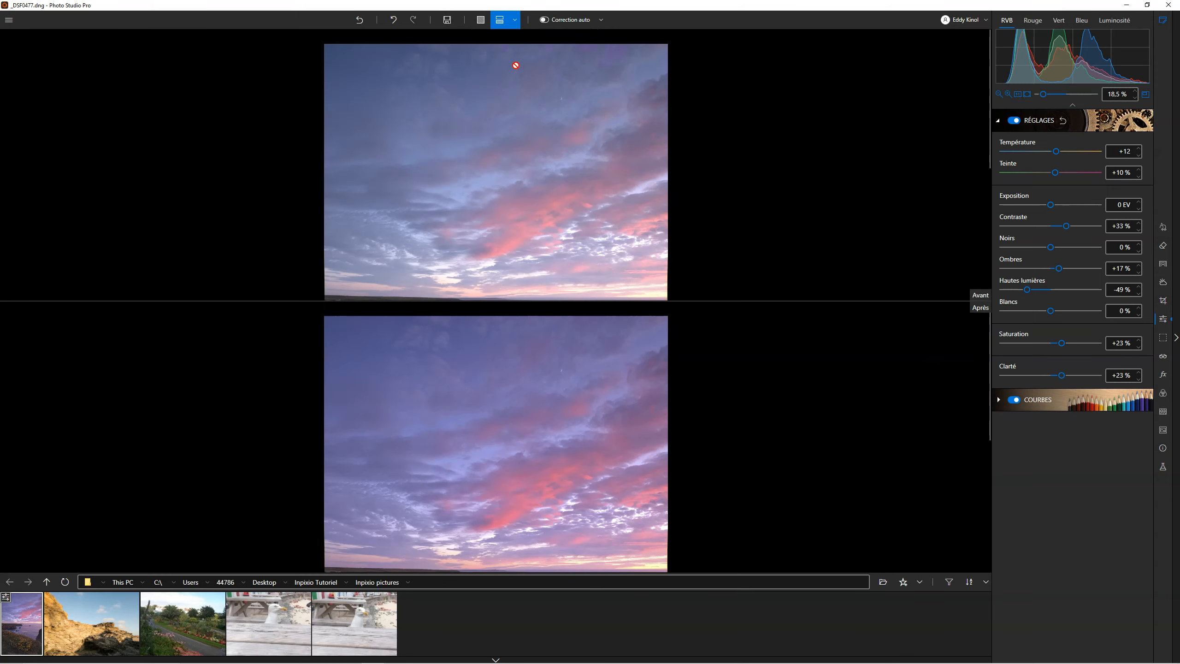
left_click(514, 19)
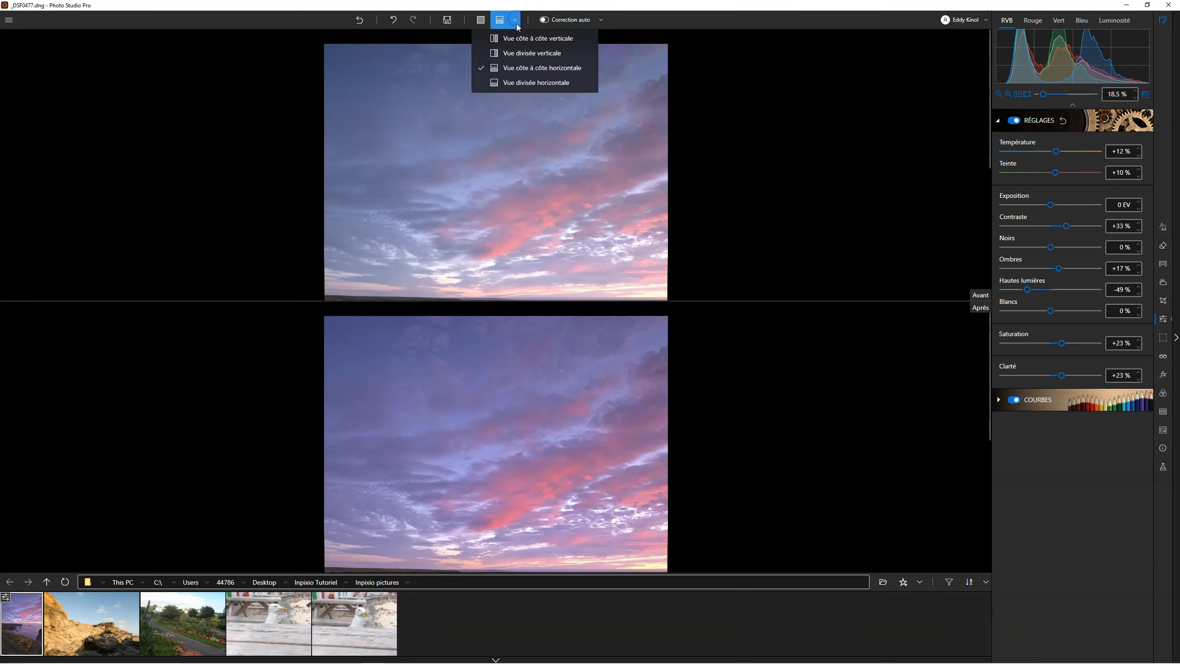
left_click(522, 84)
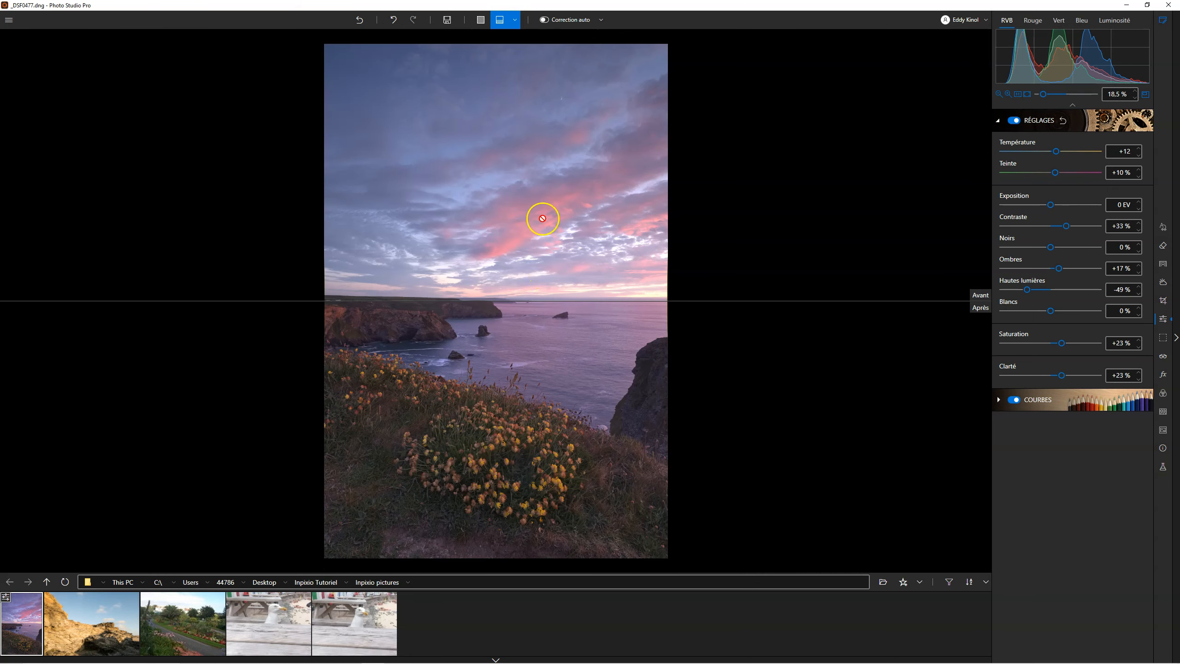
Compare before and after again in single-image and Vue côte à côte verticale, ending in the single view of the edited photo
left_click(482, 21)
left_click(484, 22)
left_click(484, 23)
left_click(483, 22)
left_click(483, 22)
left_click(483, 22)
left_click(515, 19)
left_click(514, 36)
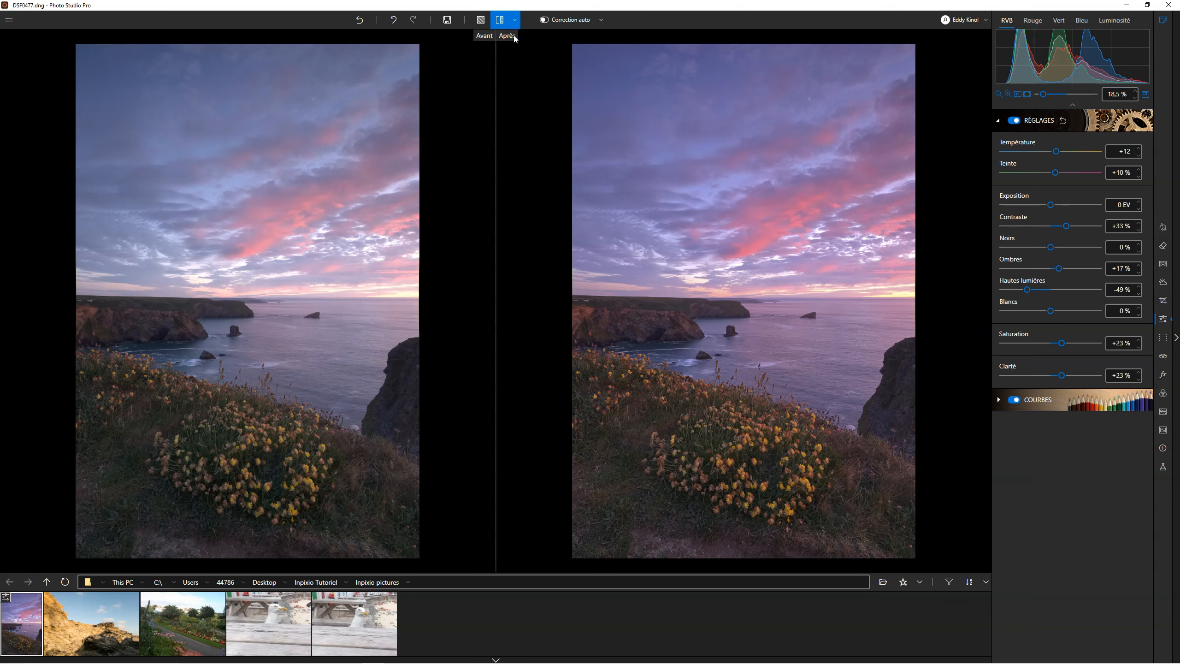
left_click(481, 20)
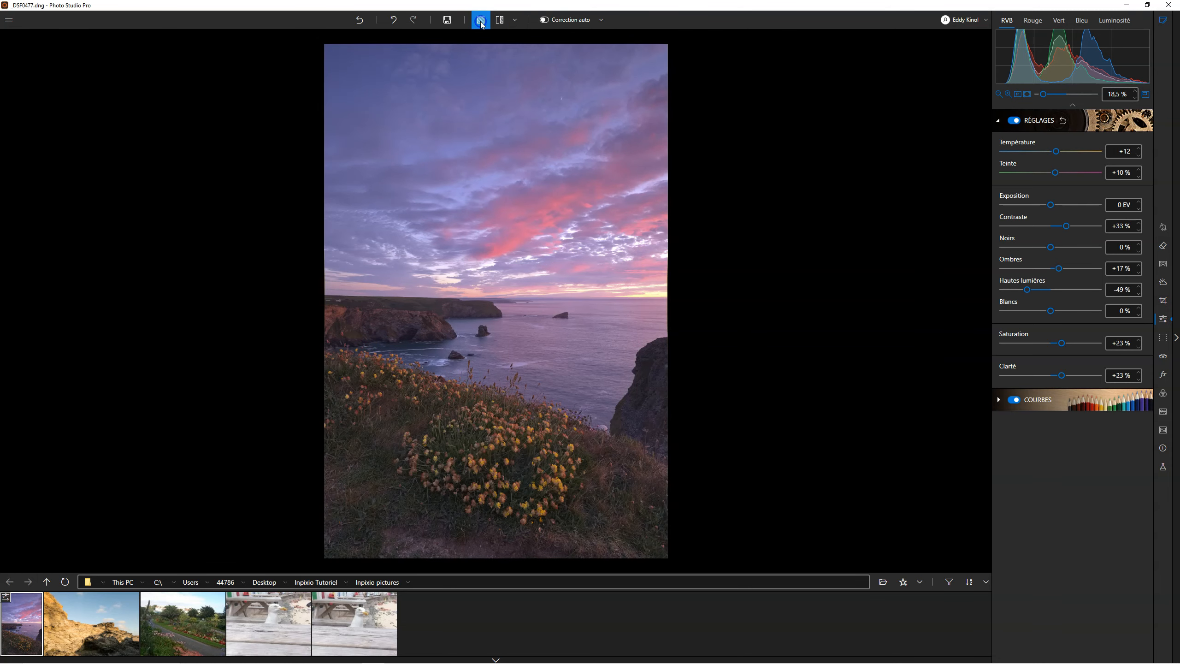
Reset all Réglages adjustments and turn on Correction auto with Intensité at 145 %
left_click(1064, 121)
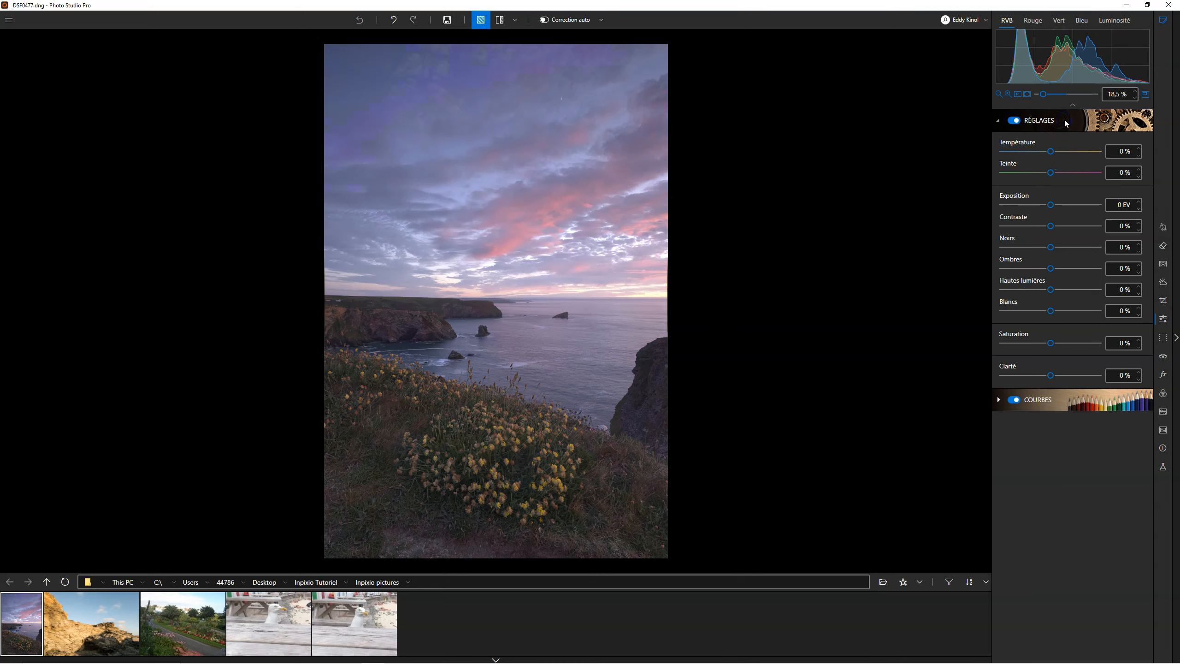
left_click(545, 20)
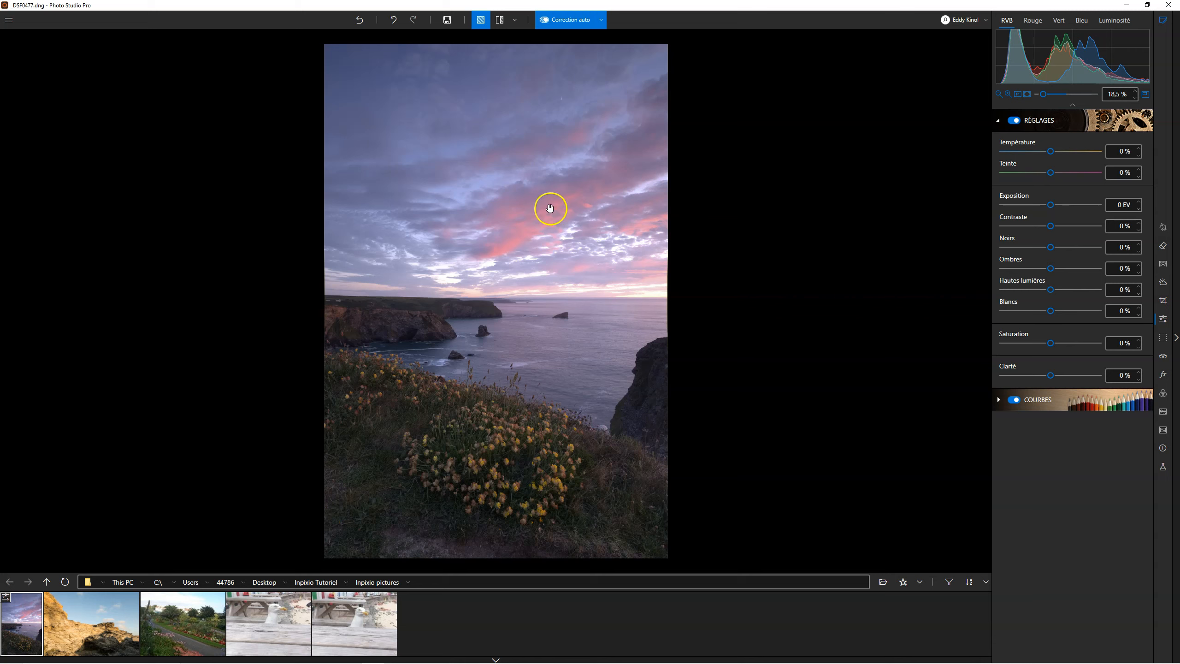
left_click(602, 21)
left_click_drag(590, 47, 614, 47)
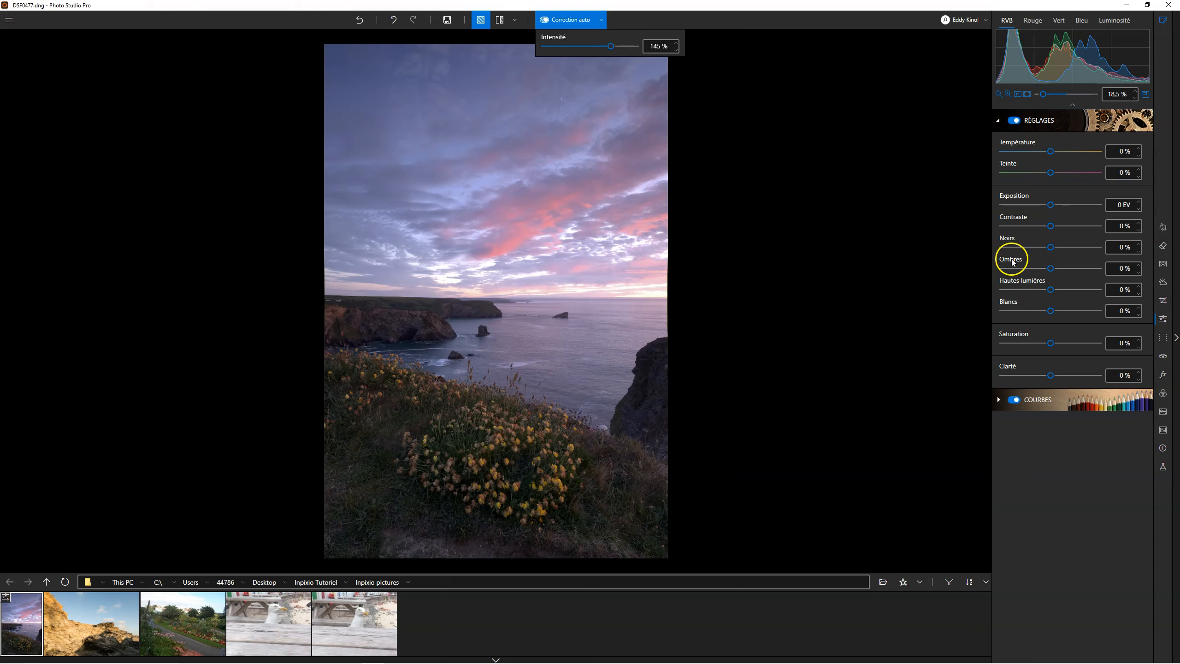
Refine the auto-corrected photo with Ombres at +12 % and Hautes lumières at -34 %
mouse_move(1049, 270)
left_mouse_down()
mouse_move(1065, 270)
mouse_move(1049, 290)
mouse_move(1024, 289)
mouse_move(1055, 268)
left_mouse_up()
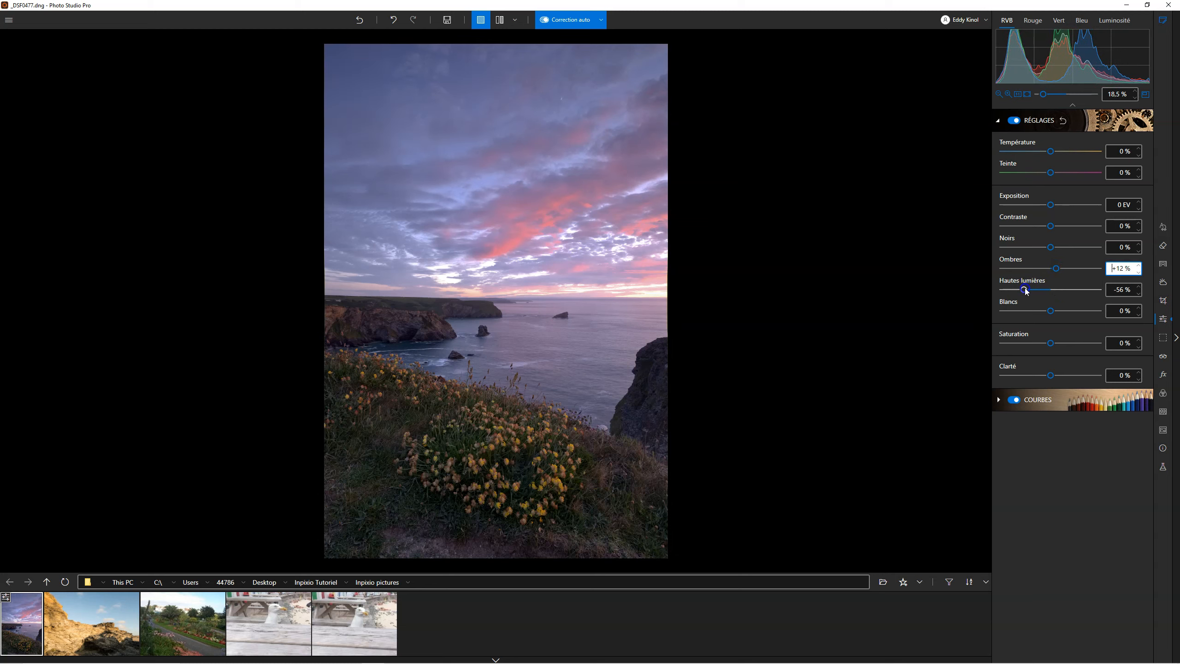
left_click_drag(1027, 291, 1037, 290)
left_click_drag(704, 269, 705, 151)
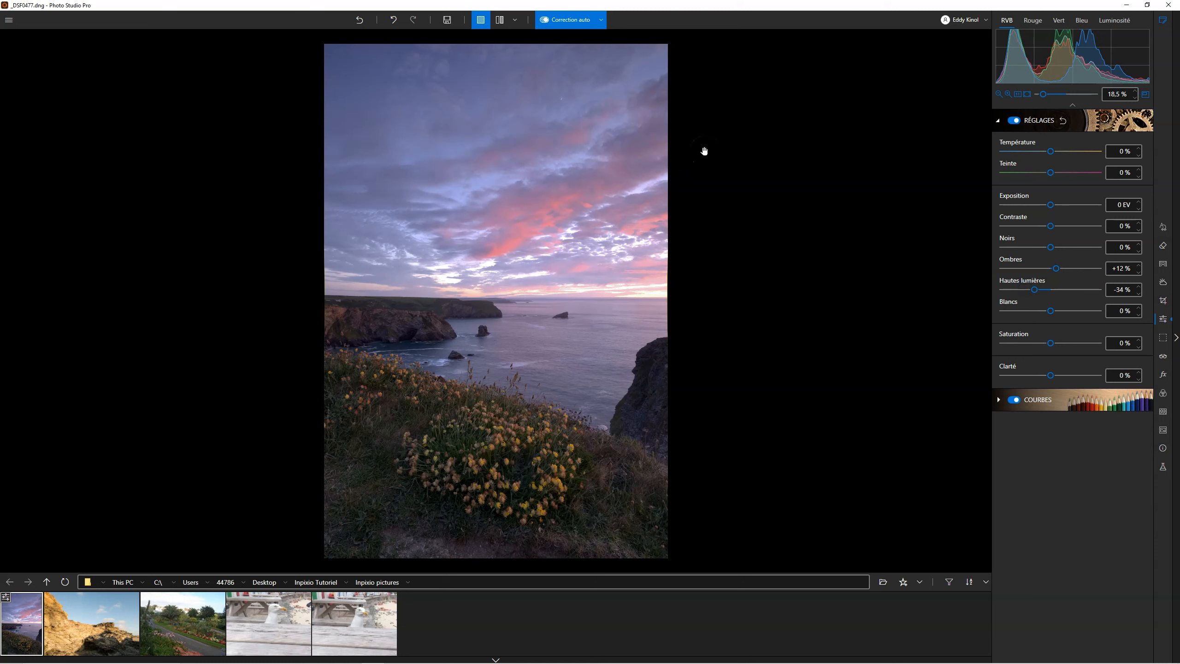
left_click_drag(704, 151, 862, 208)
Open the Dégradé linéaire adjustments and place a gradient over the sky, ending around the horizon, with Exposition at -0,5 EV
left_click(1164, 339)
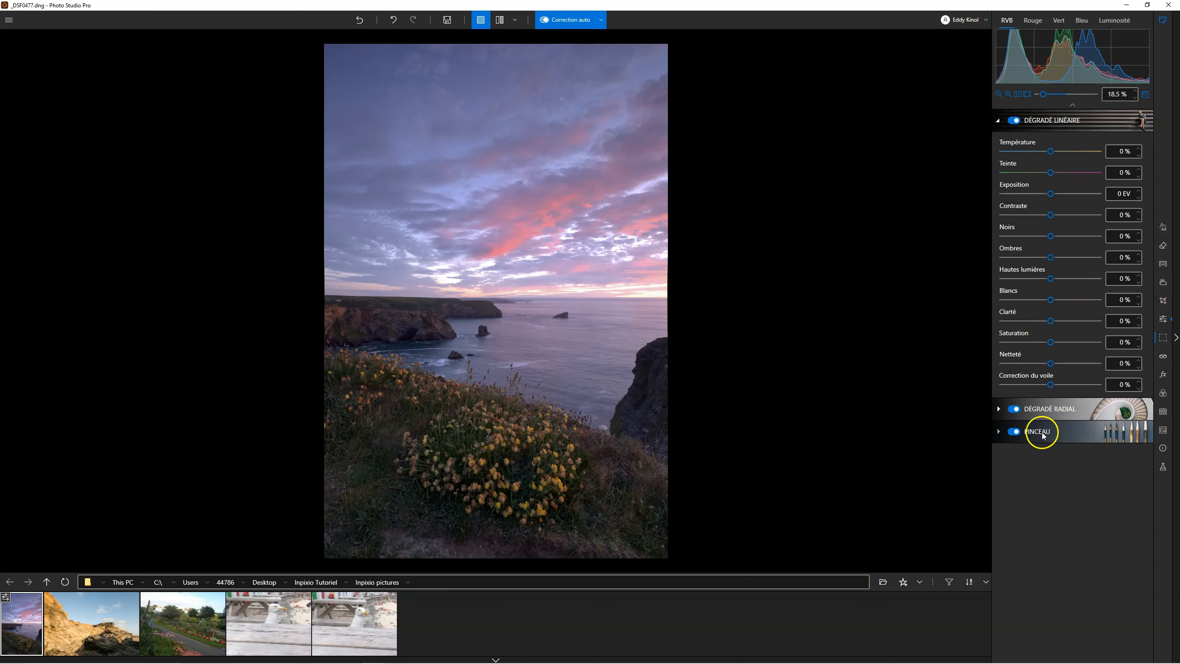
left_click_drag(468, 72, 466, 176)
left_click_drag(466, 123, 479, 286)
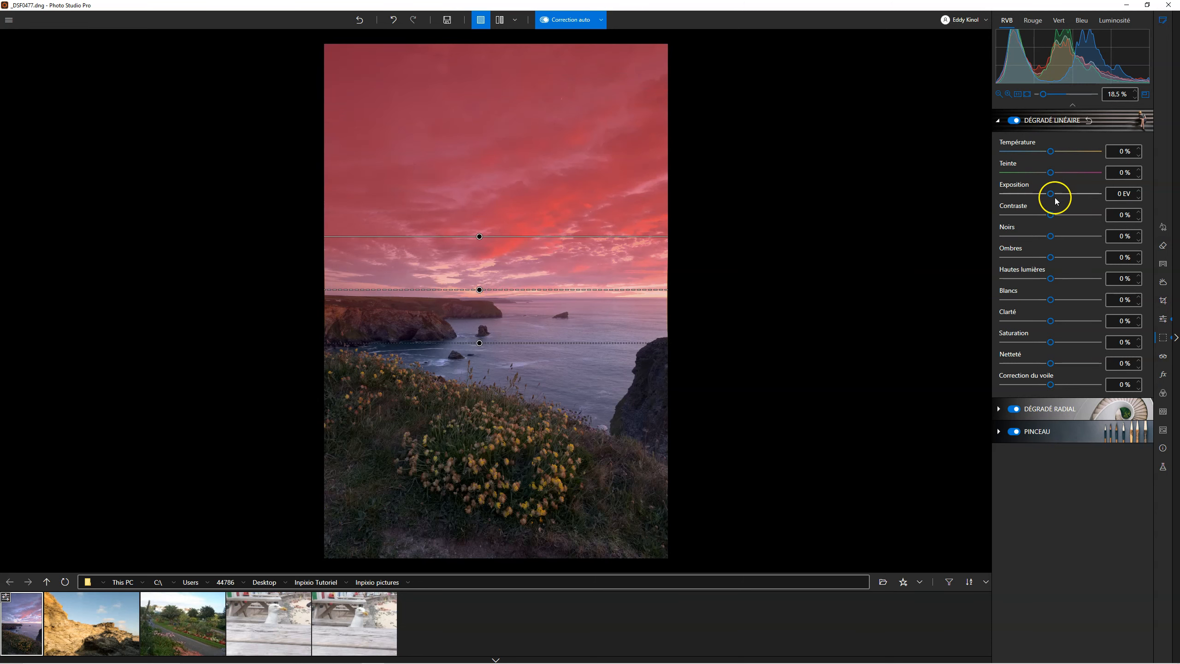
left_click_drag(1052, 196, 1047, 198)
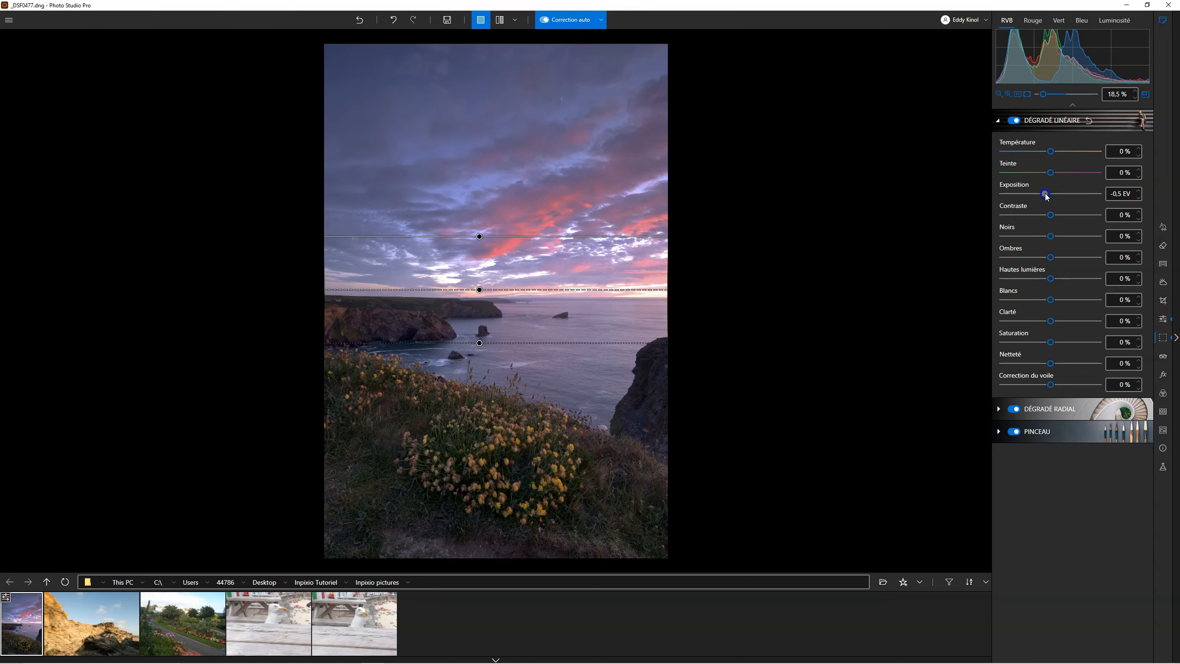
left_click_drag(477, 290, 527, 285)
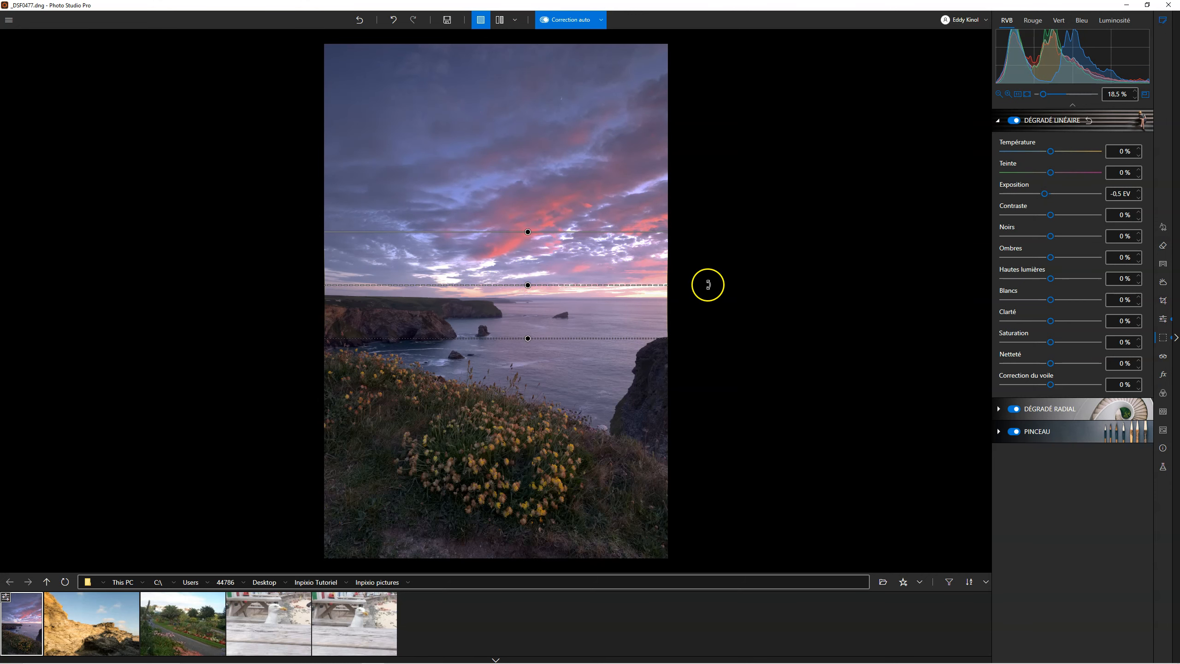
Add a second, slanted linear gradient over the flowery foreground with Exposition at -0,69 EV and Ombres at +19 %
left_click_drag(524, 538, 526, 430)
left_click_drag(557, 485, 532, 435)
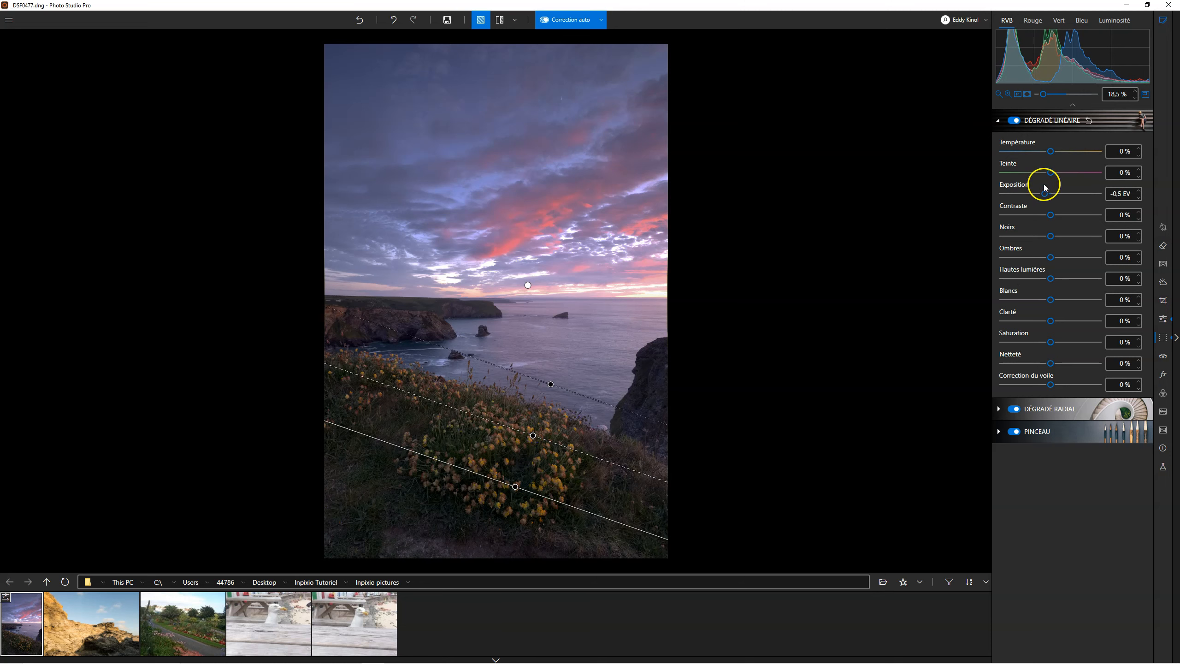
left_click_drag(1051, 195, 1048, 197)
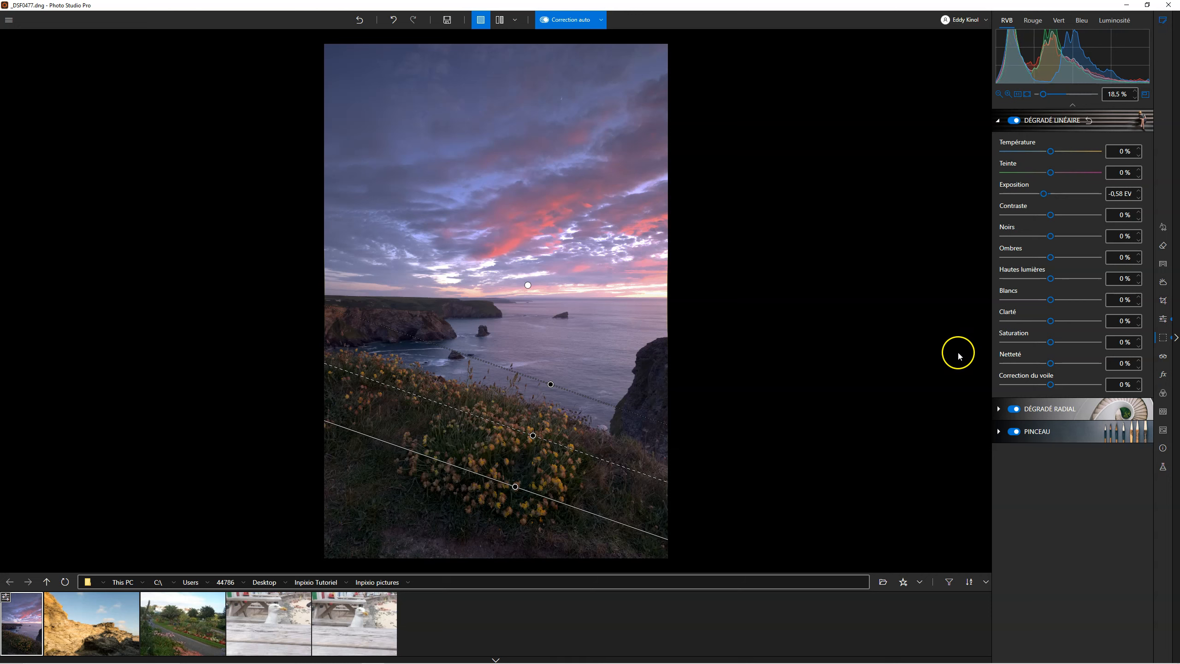
left_click_drag(1050, 279, 1067, 259)
left_click(1045, 194)
left_click_drag(1045, 194, 1042, 194)
left_click_drag(1065, 257, 1062, 259)
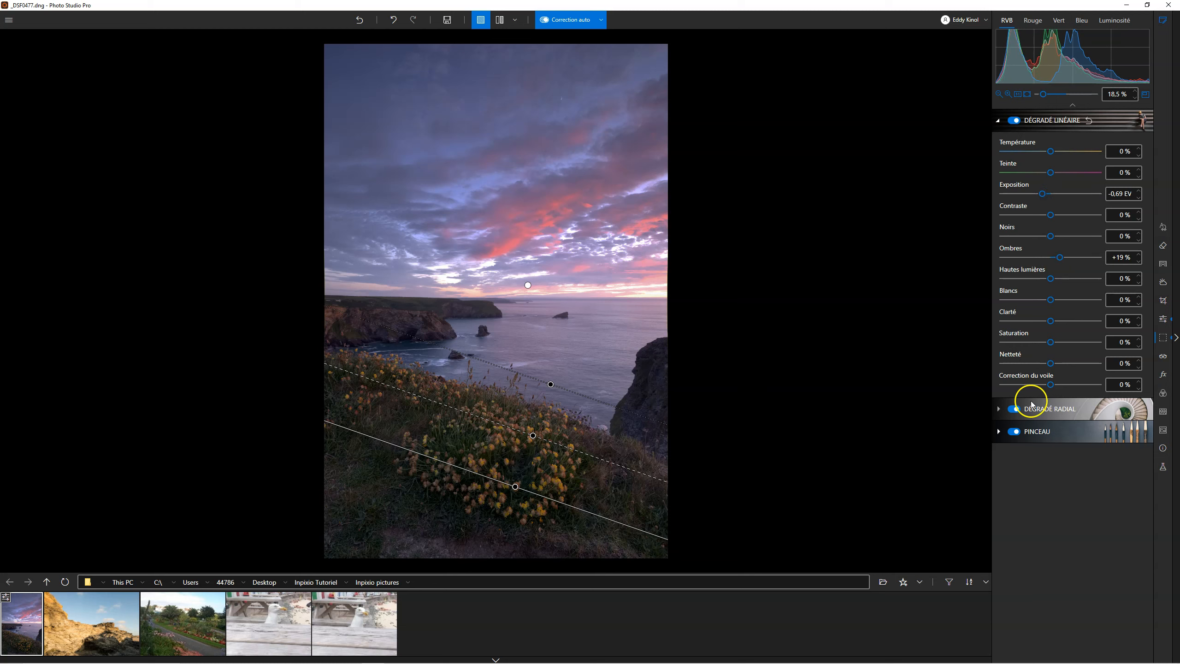
Clear the existing linear gradients and draw five new ones at different positions across the sky and sea
left_click(1090, 120)
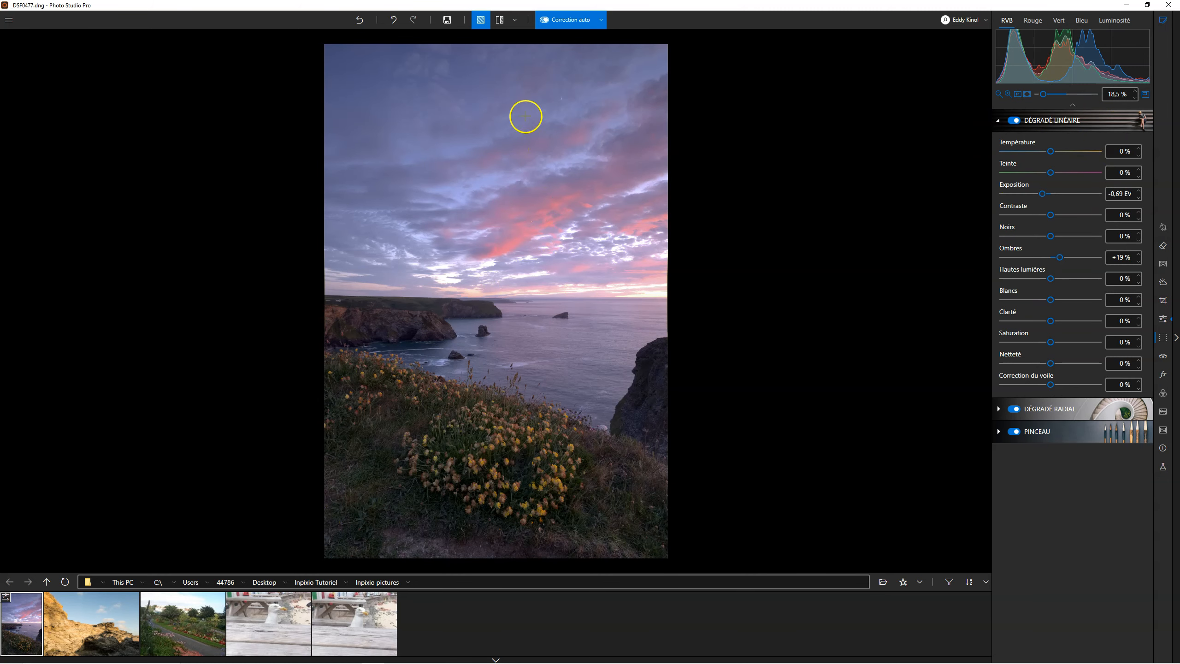
left_click_drag(525, 112, 520, 190)
left_click_drag(518, 422, 515, 314)
left_click_drag(498, 217, 488, 281)
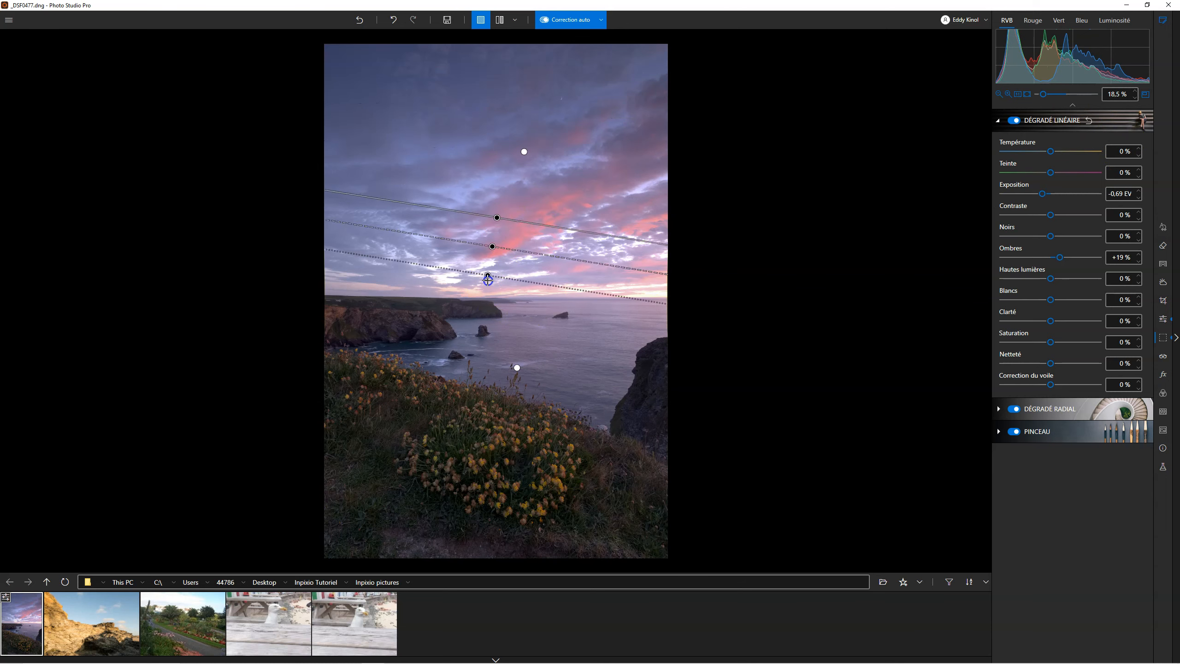
left_click_drag(475, 152, 460, 187)
left_click_drag(602, 132, 596, 159)
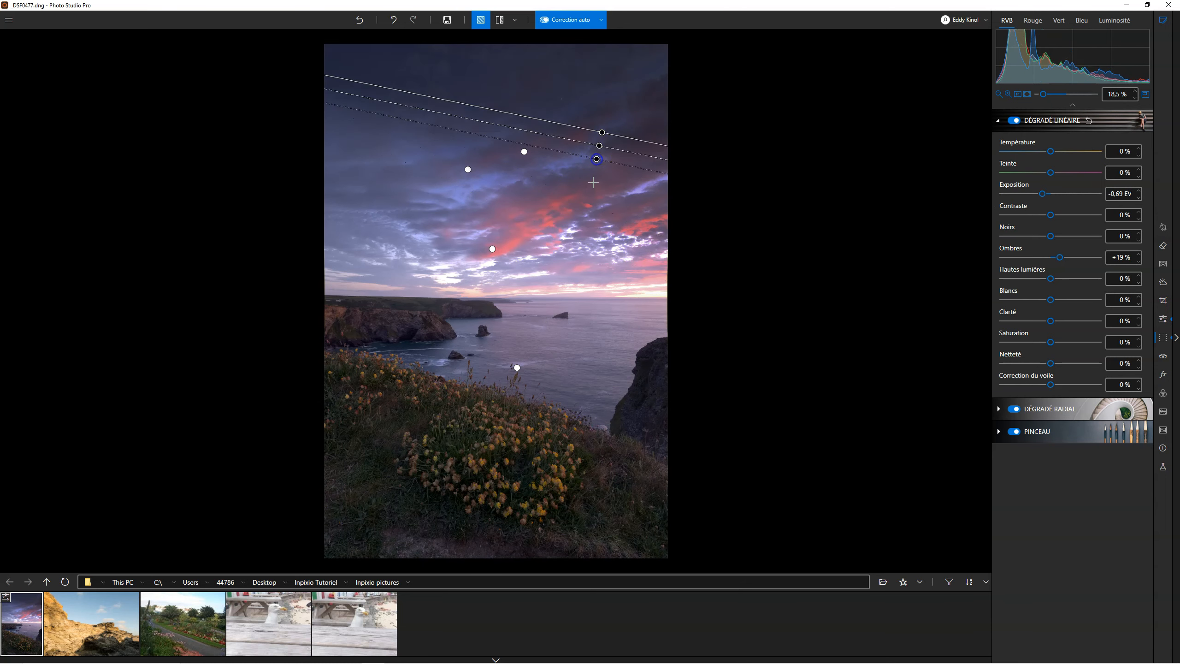
Draw five additional linear gradients over the foreground, the sea near the rock and different parts of the sky
left_click_drag(431, 474, 453, 400)
left_click_drag(640, 402, 617, 284)
left_click_drag(383, 296, 398, 224)
left_click_drag(640, 189, 627, 210)
left_click_drag(391, 148, 385, 174)
left_click(435, 204)
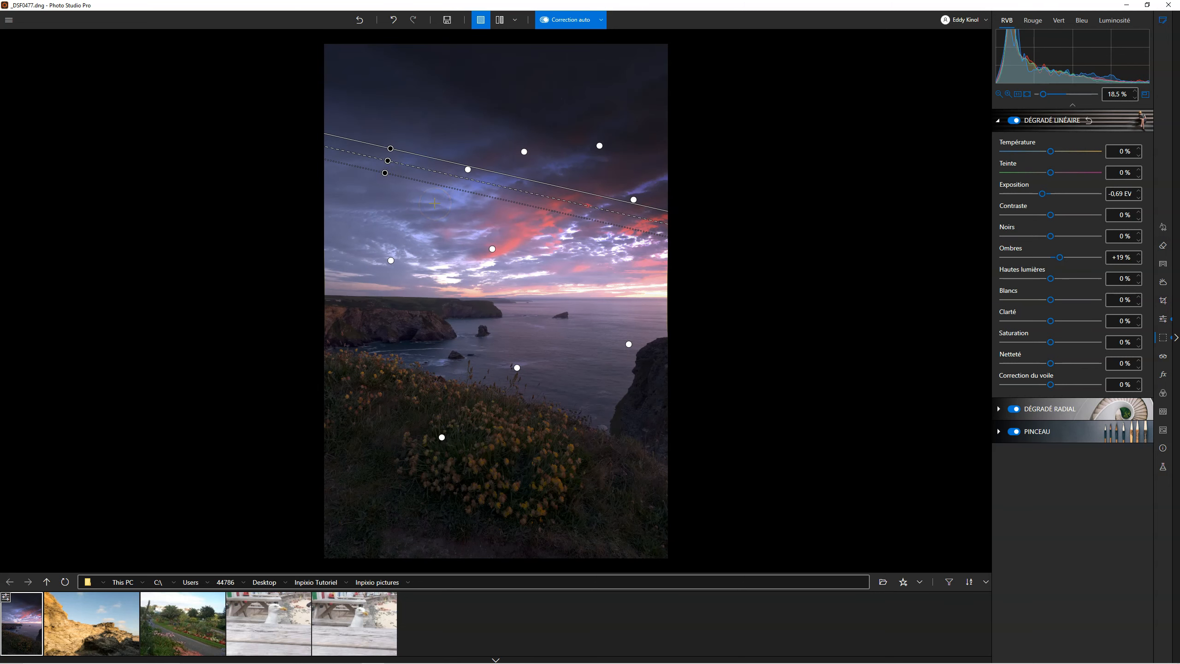
Delete individual linear gradients from the upper sky, including the one at its centre
left_click_drag(466, 173, 523, 159)
left_click(523, 155)
key("Delete")
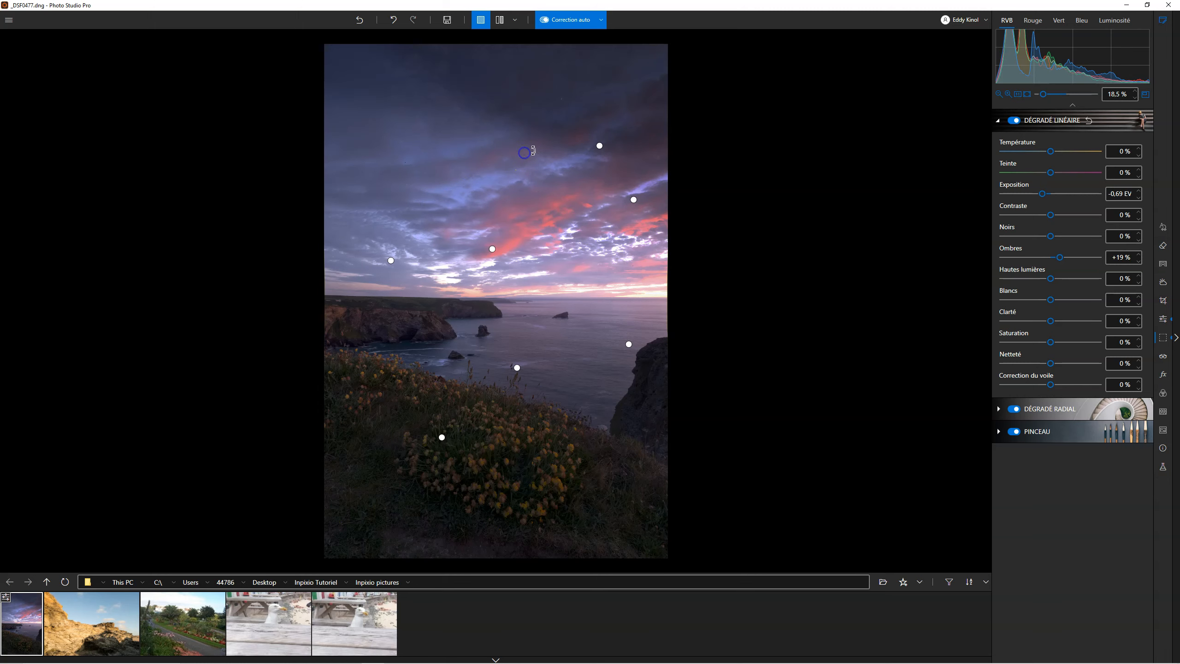
Clear all remaining linear gradients, reset their Exposition and Ombres settings to 0, and close the Dégradé linéaire adjustments
left_click(1095, 122)
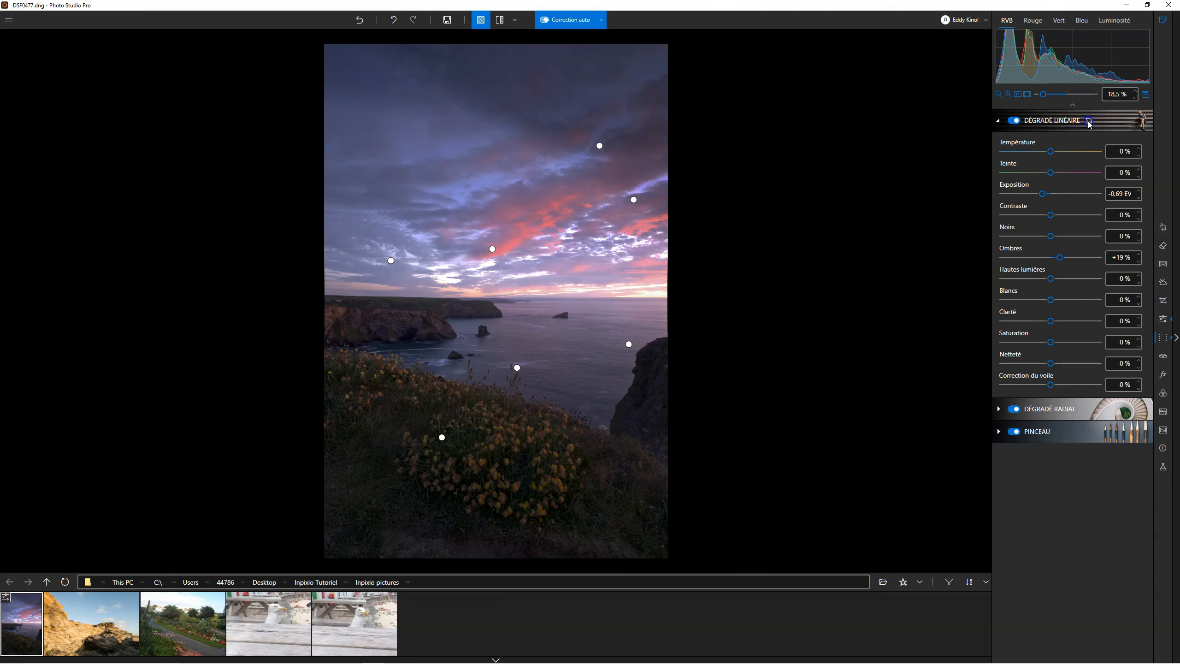
double_click(1043, 194)
double_click(1060, 257)
left_click(1035, 119)
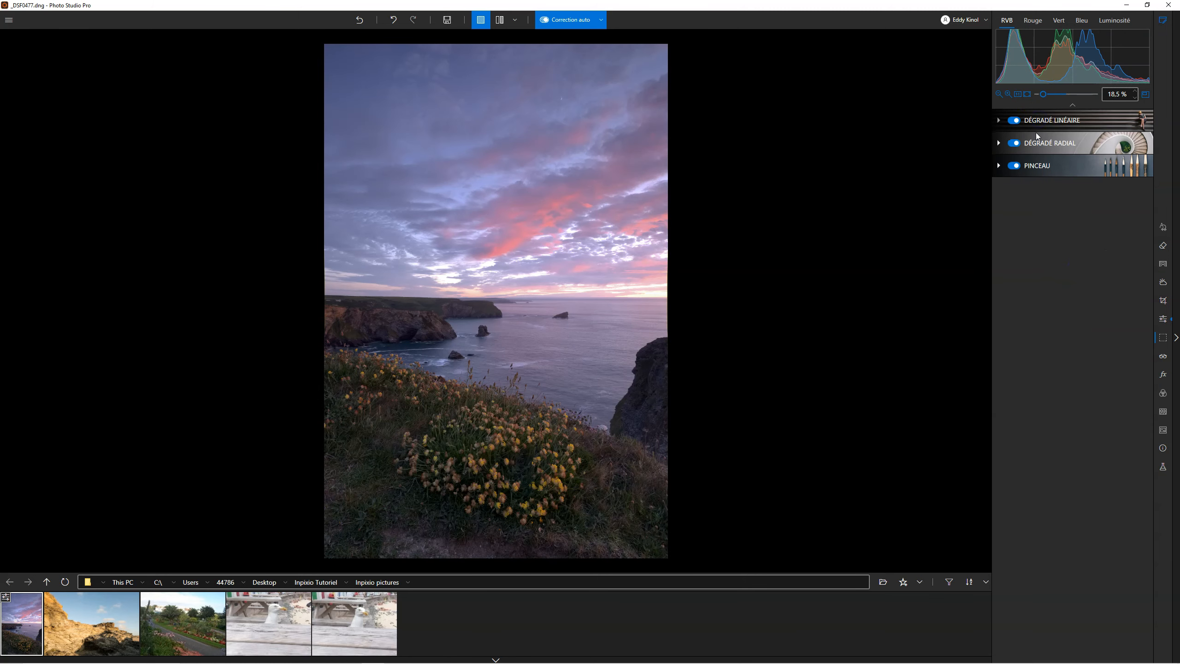
Add a radial gradient over the flower clump with Exposition at +0,58 EV, widening and tilting it along the slope
left_click(1044, 147)
left_click_drag(414, 434, 510, 471)
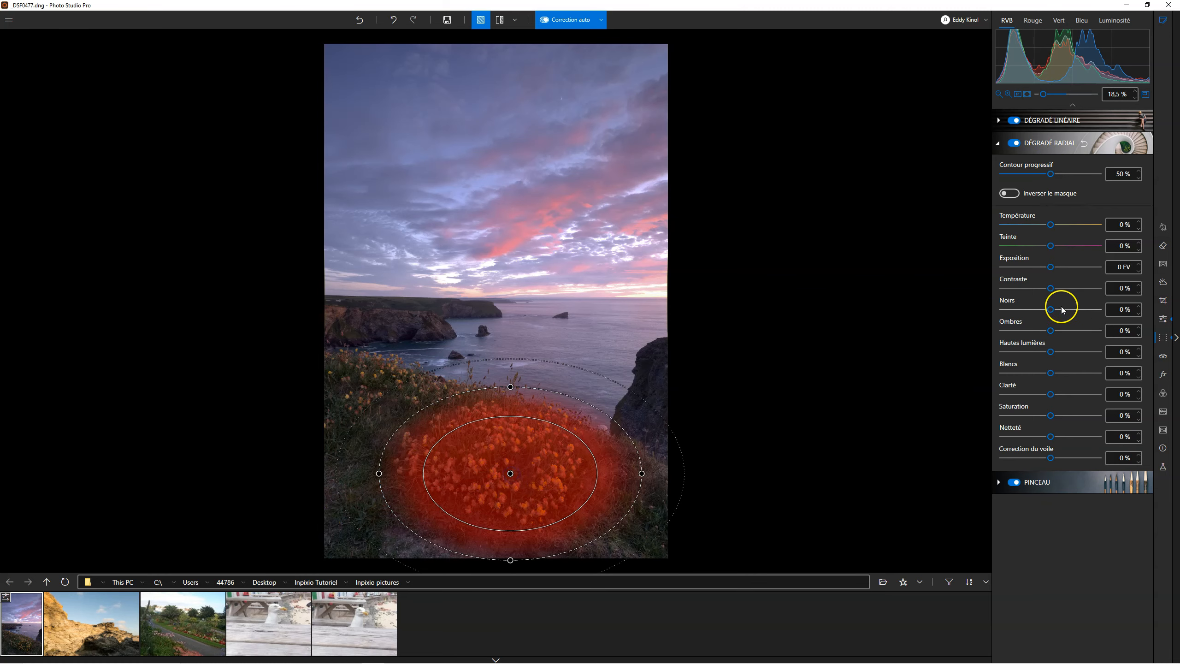
left_click_drag(1050, 267, 1062, 268)
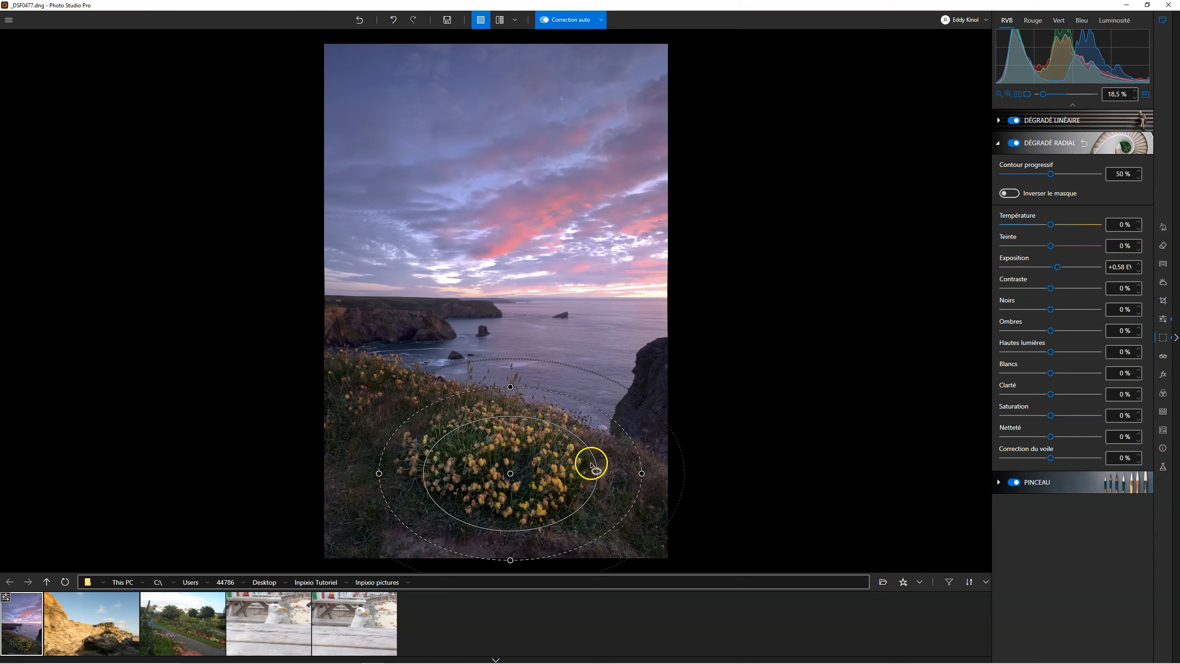
left_click_drag(640, 475, 694, 498)
left_click_drag(511, 474, 509, 482)
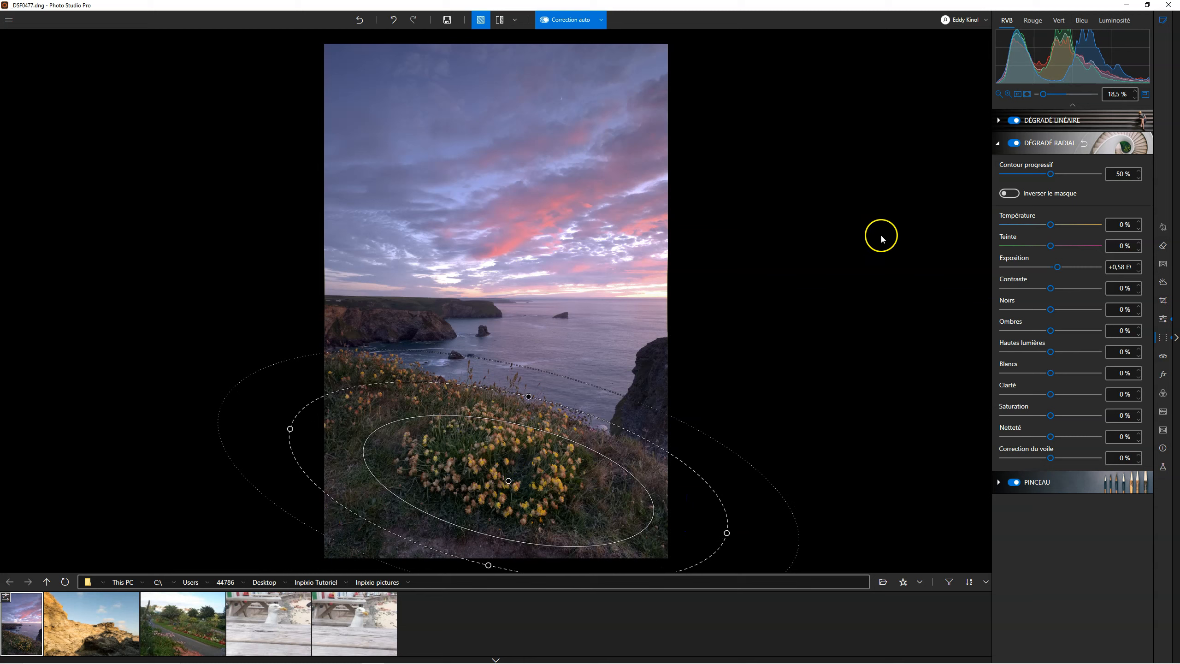
Add a wide radial gradient over the sky, invert its mask and set Exposition to -0,73 EV
left_click_drag(472, 148, 578, 255)
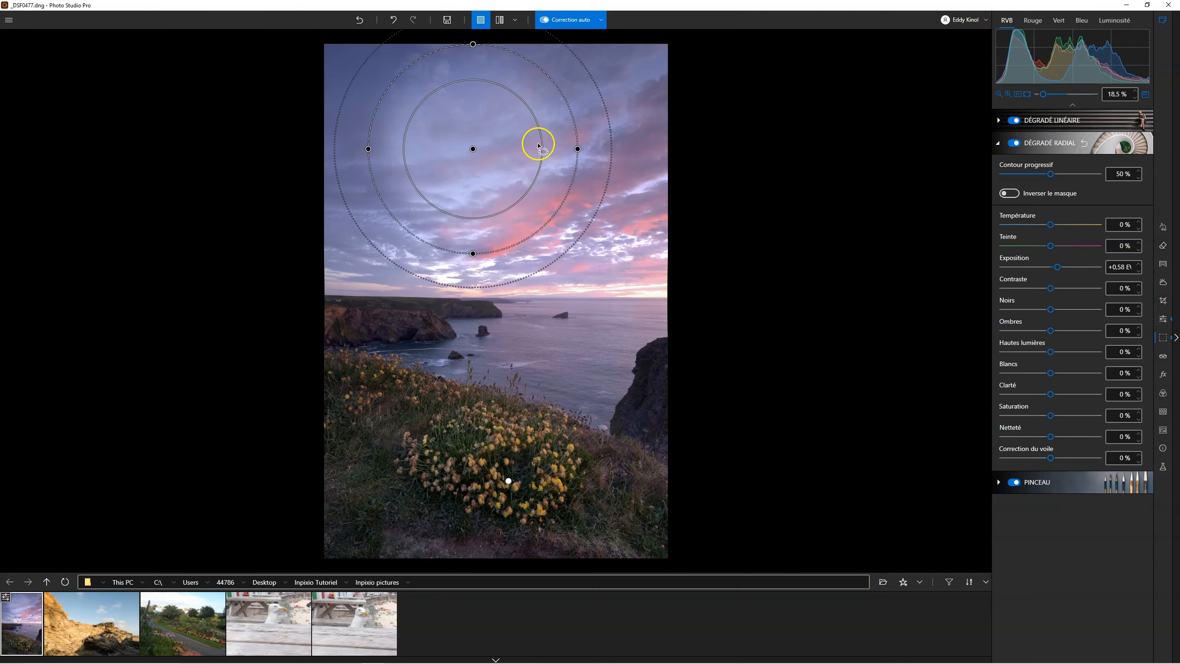
left_click_drag(577, 149, 686, 149)
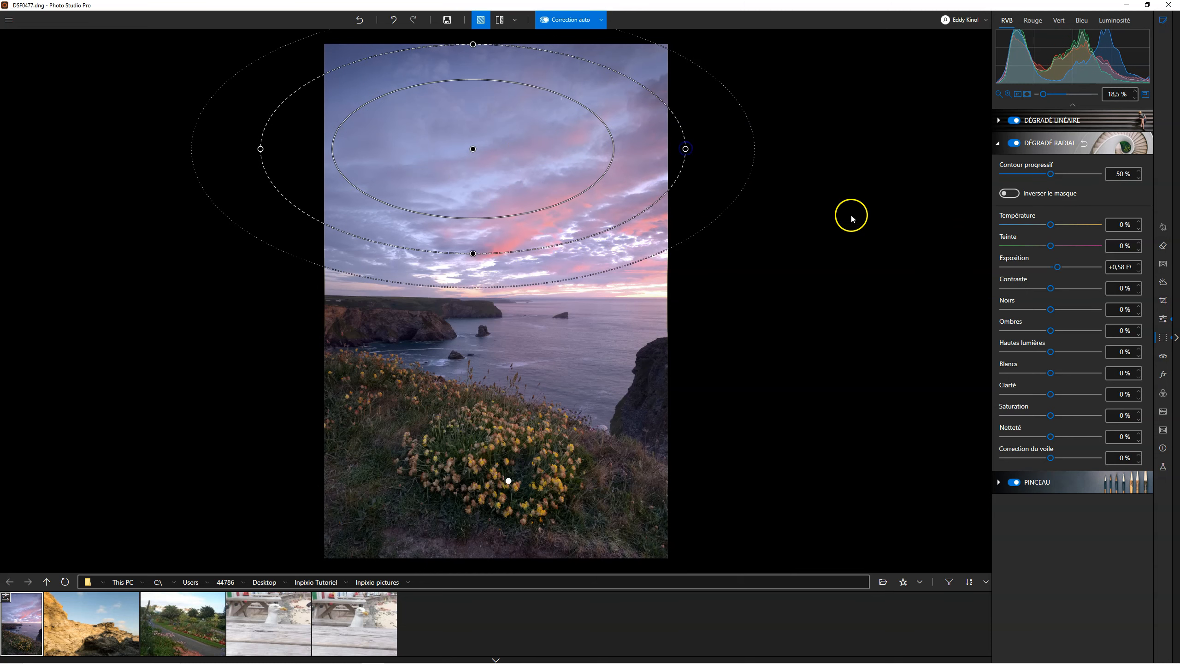
left_click(1009, 193)
left_click_drag(1054, 273, 1043, 268)
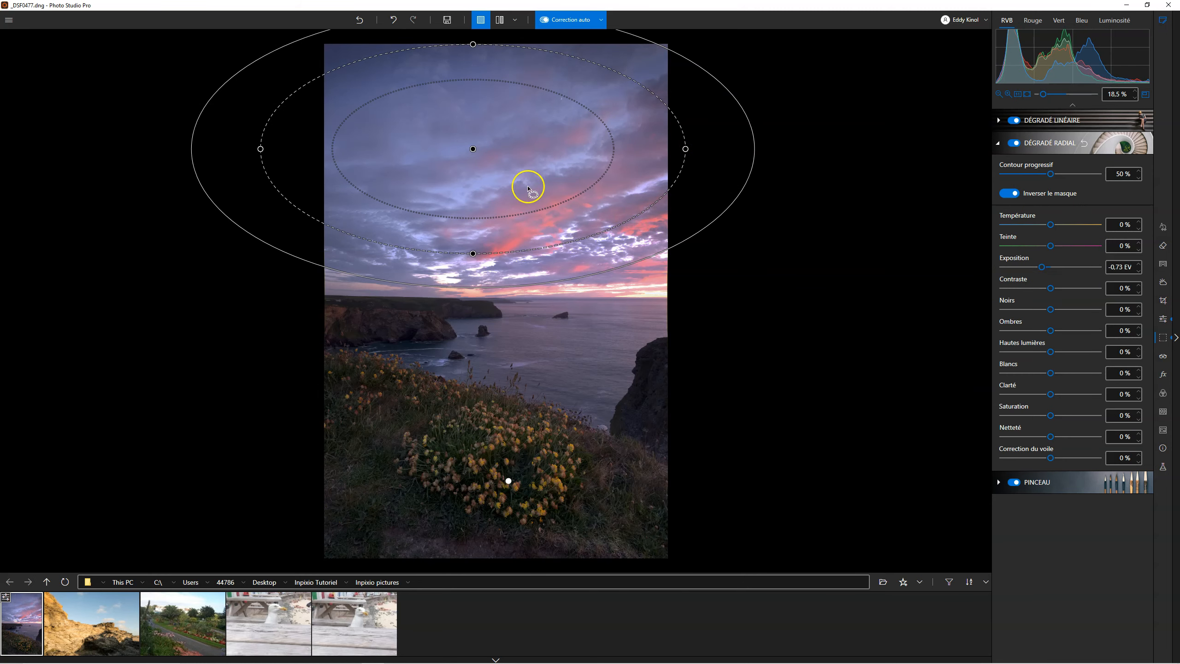
Move the inverted radial gradient onto the flowers and tilt it, with Exposition at -0,77 EV and Contour progressif at 100 %
left_click_drag(473, 149, 495, 411)
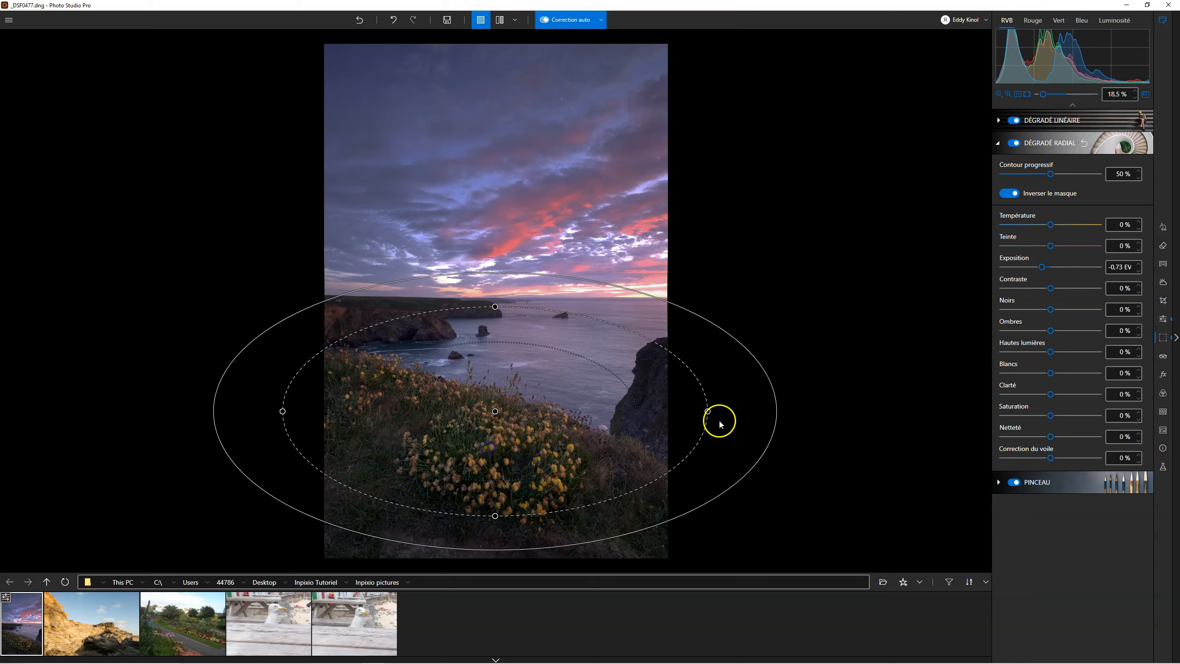
left_click_drag(704, 388, 721, 464)
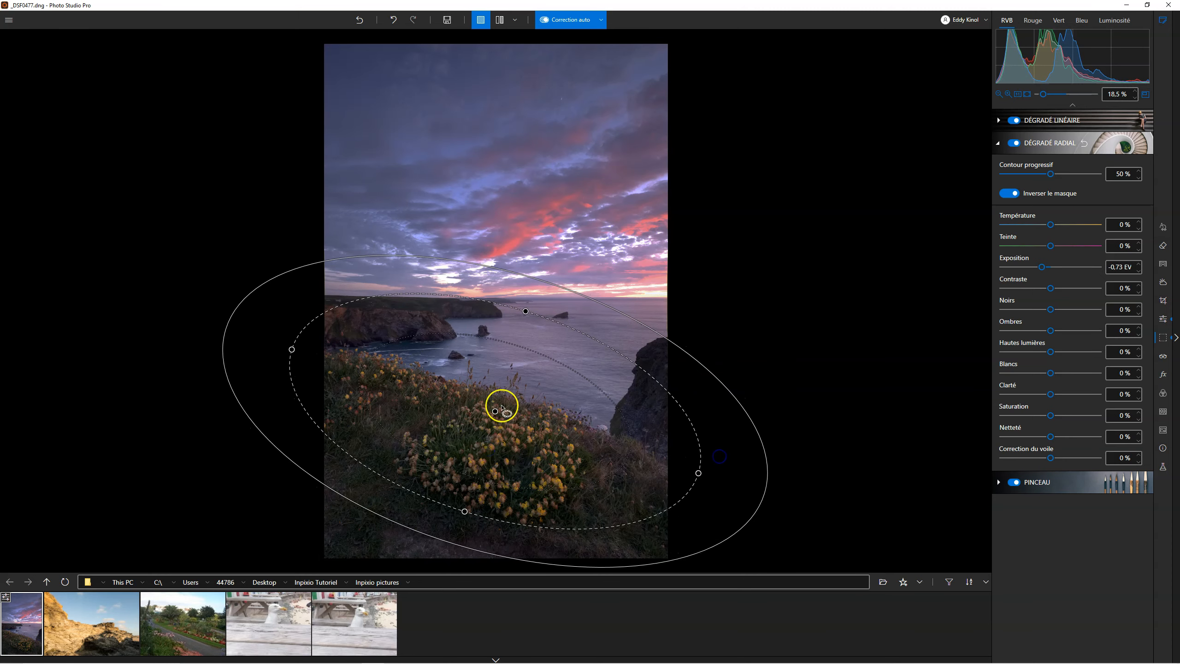
left_click_drag(491, 411, 481, 481)
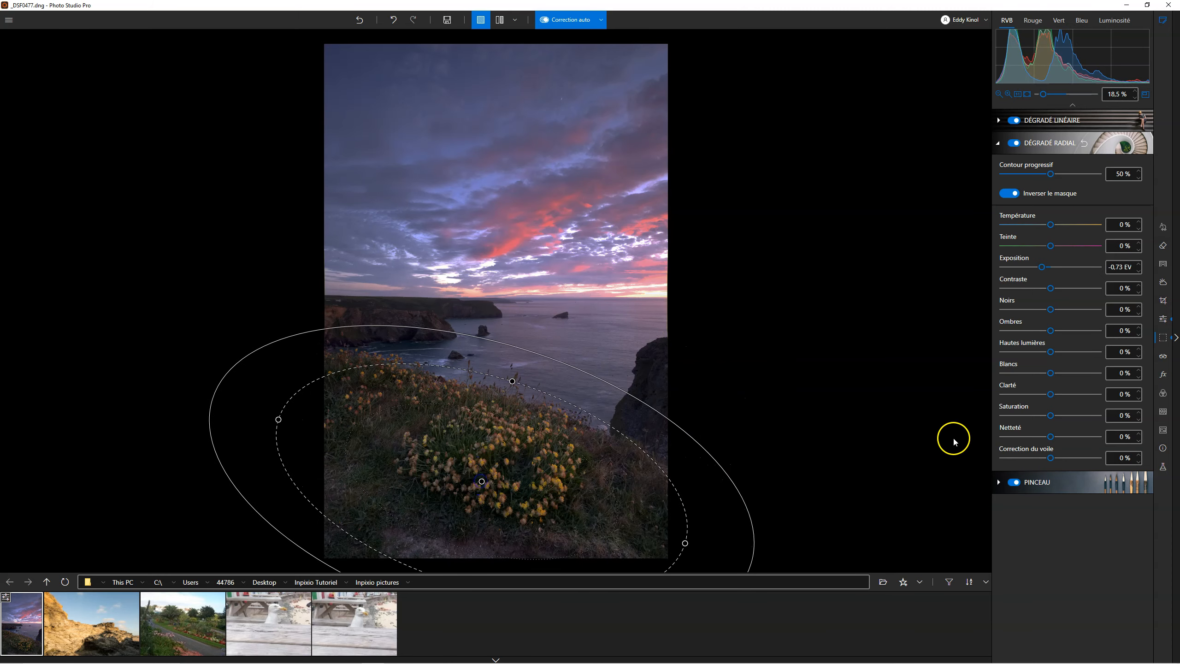
left_click_drag(1043, 272, 1042, 268)
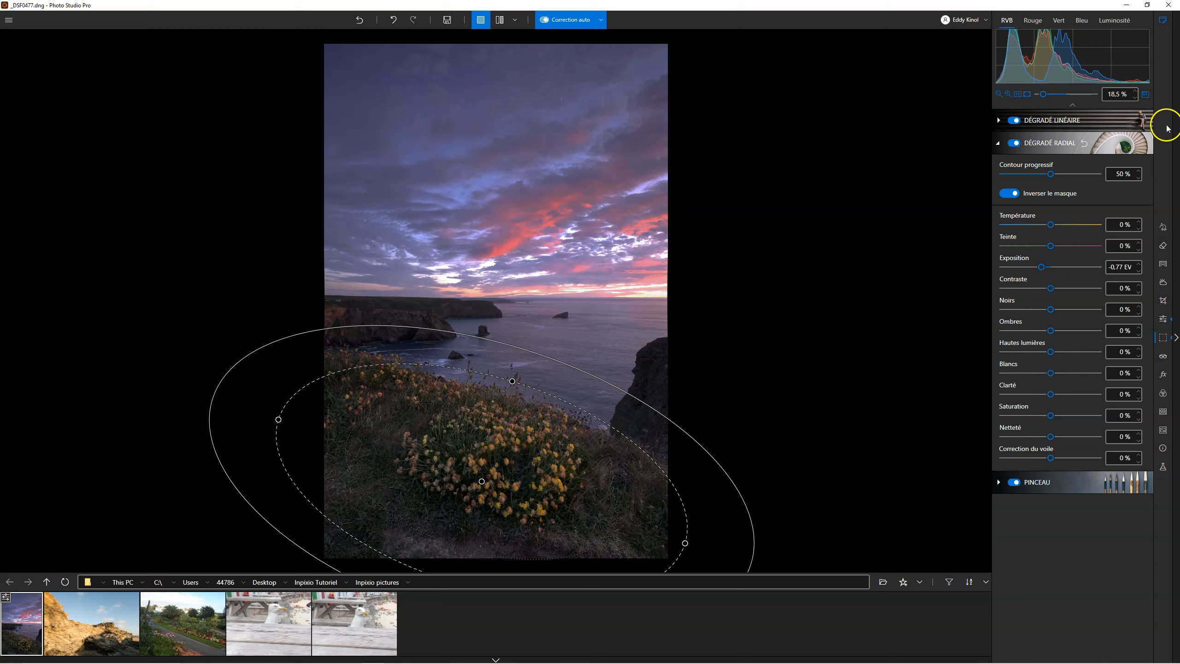
left_click_drag(1052, 175, 1101, 175)
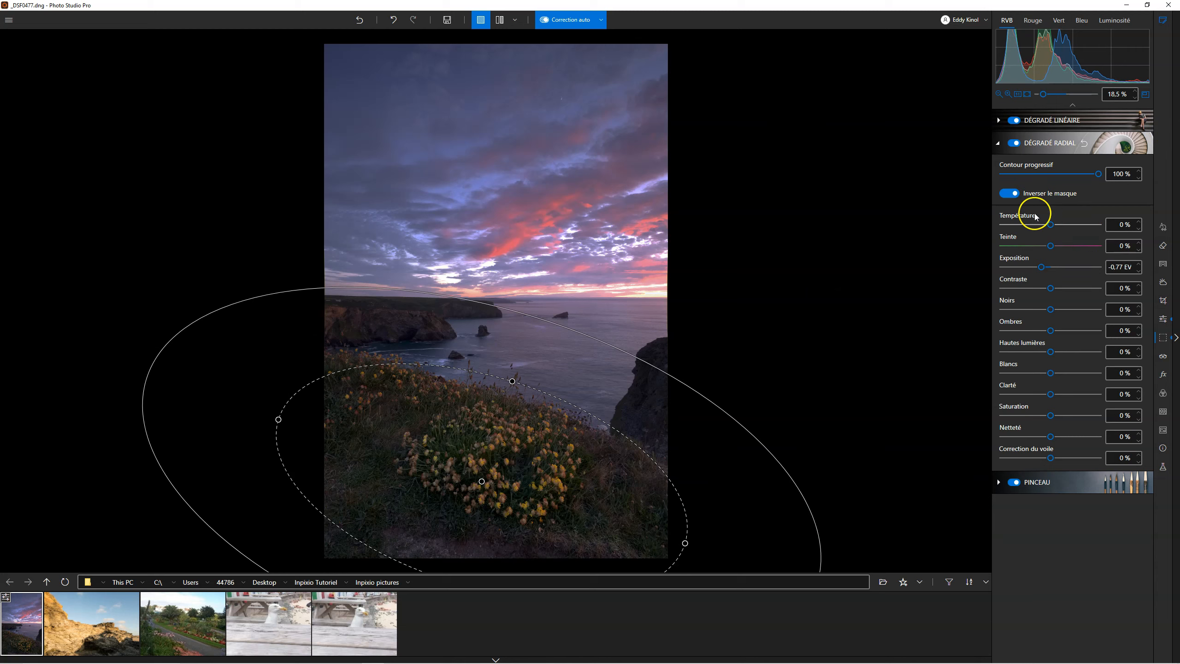
Turn off mask inversion, set Exposition to +0,69 EV, and shrink the radial gradient onto the flowers at the left edge of the slope
left_click(1009, 193)
left_click(1042, 267)
left_click_drag(1044, 268, 1061, 271)
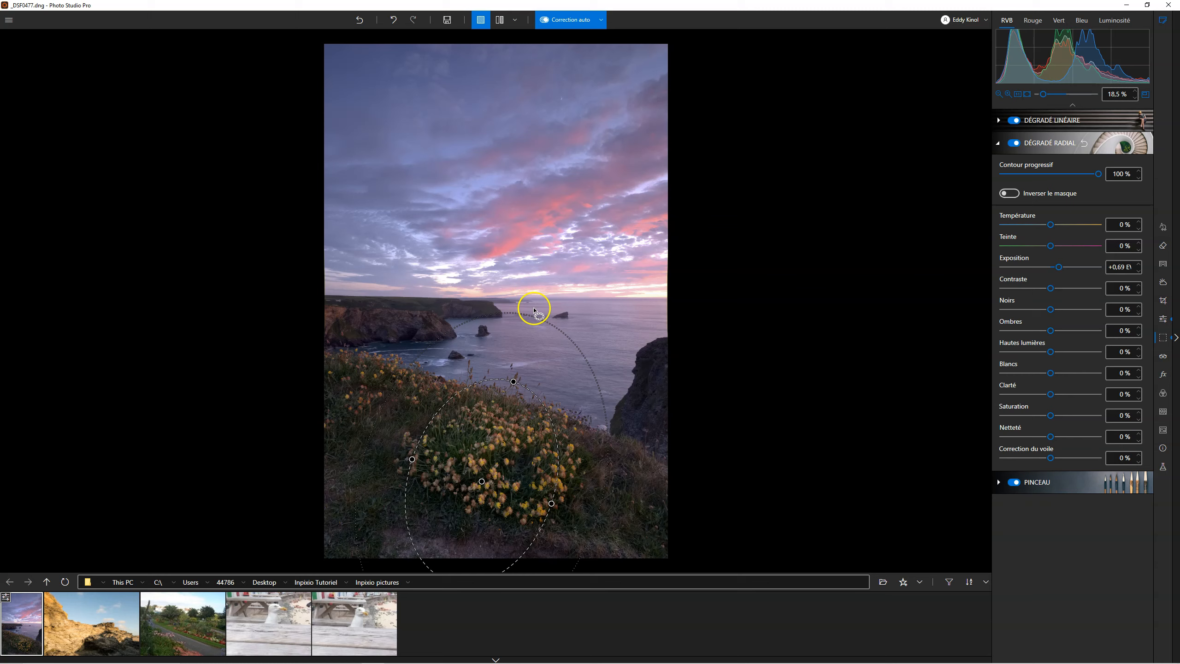
left_click_drag(512, 382, 401, 403)
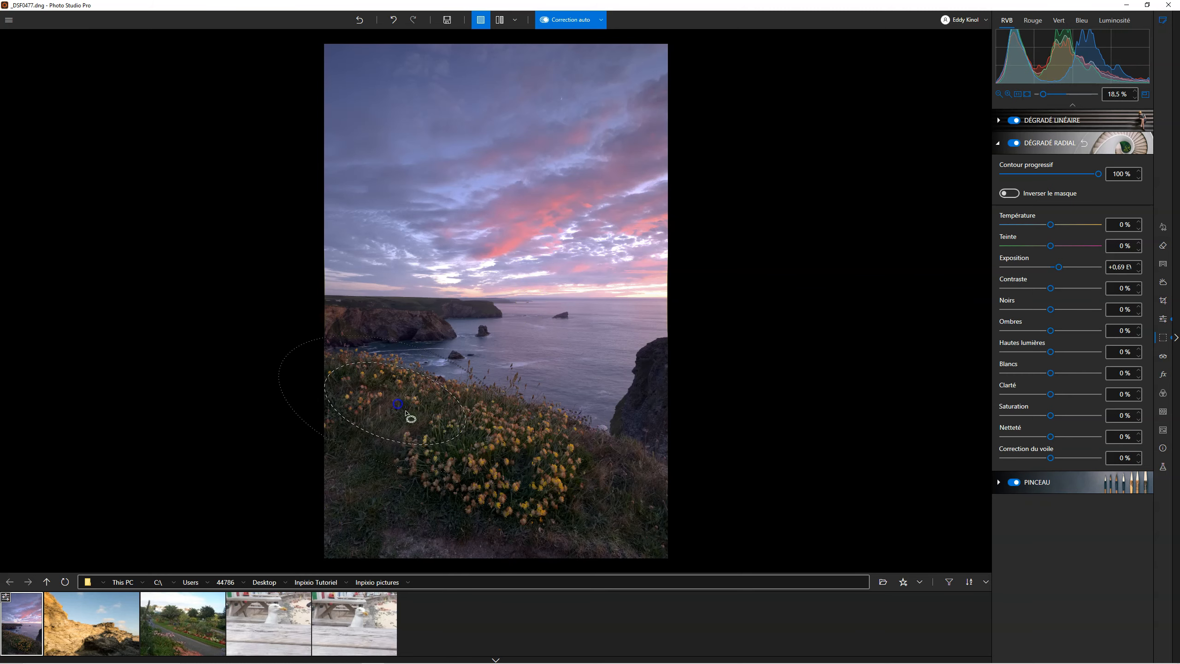
Add radial gradients over the flower clump and dark grass with individual Exposition values, setting the slope-edge gradient to +1,77 EV
left_click_drag(557, 481, 596, 507)
left_click_drag(1051, 267, 1040, 267)
left_click_drag(386, 508, 426, 546)
left_click_drag(1051, 267, 1067, 264)
left_click(557, 482)
mouse_move(1065, 272)
left_mouse_down()
mouse_move(1027, 267)
mouse_move(1097, 275)
mouse_move(1064, 273)
mouse_move(1075, 275)
left_mouse_up()
left_click(397, 403)
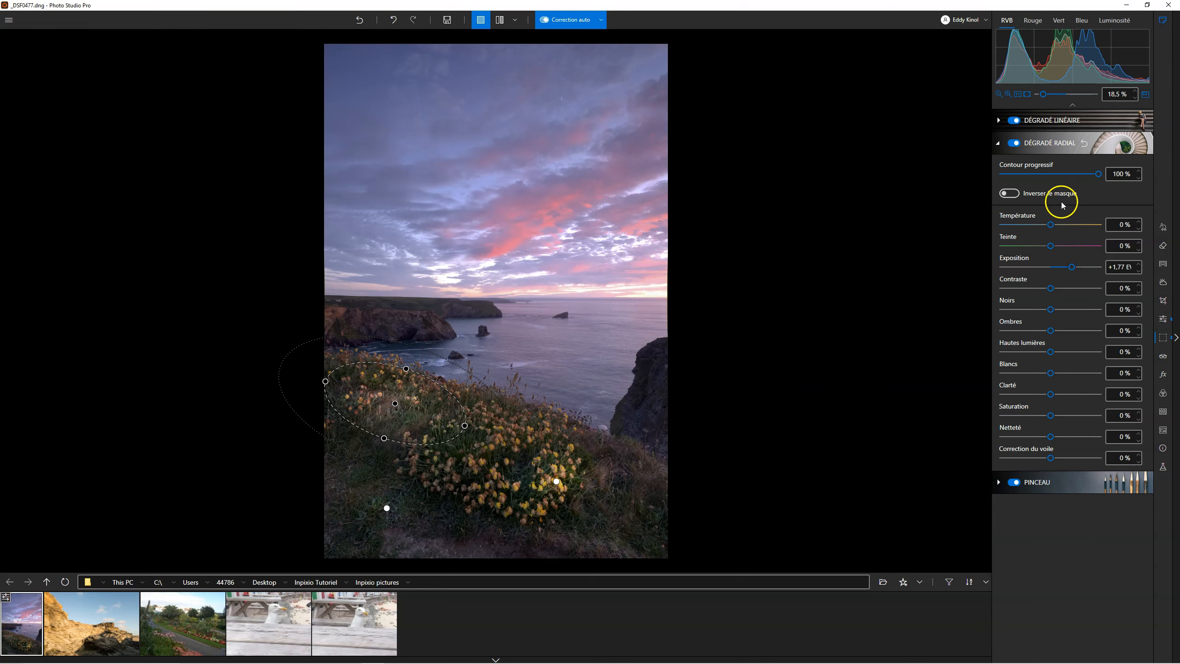
Clear all radial gradients and open the Pinceau adjustments
left_click(1085, 150)
left_click(1051, 484)
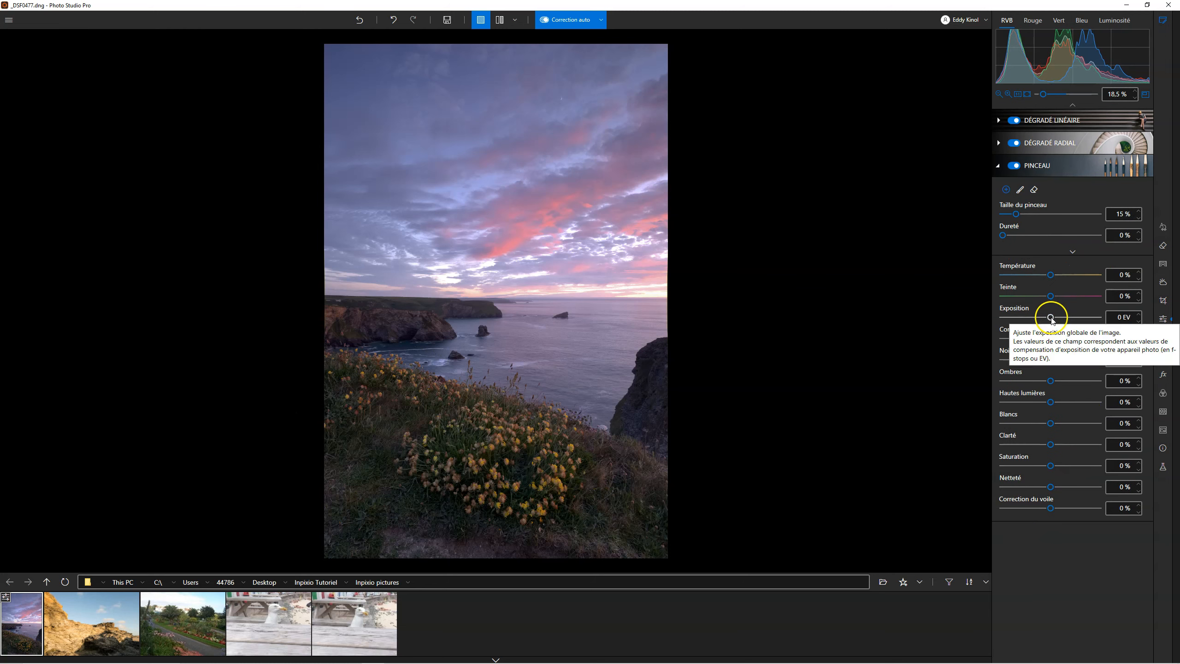
Brush over the flower clump with Exposition at +0,54 EV and Taille du pinceau at 5 %
left_click_drag(1050, 319, 1057, 318)
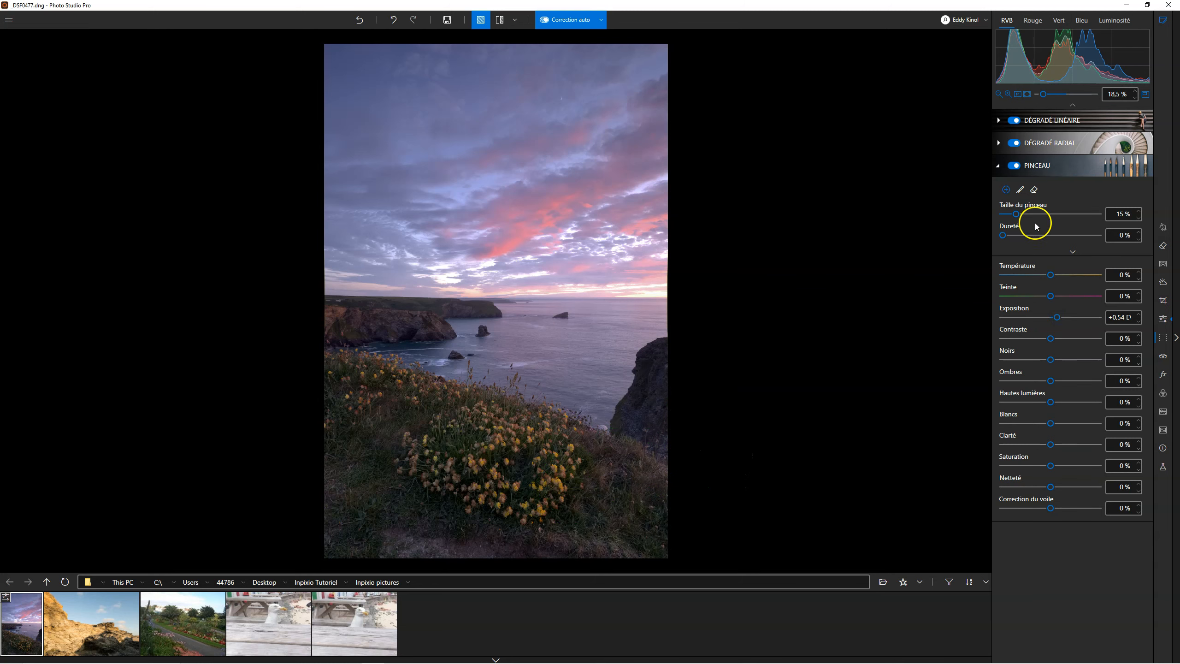
left_click_drag(1015, 214, 1012, 216)
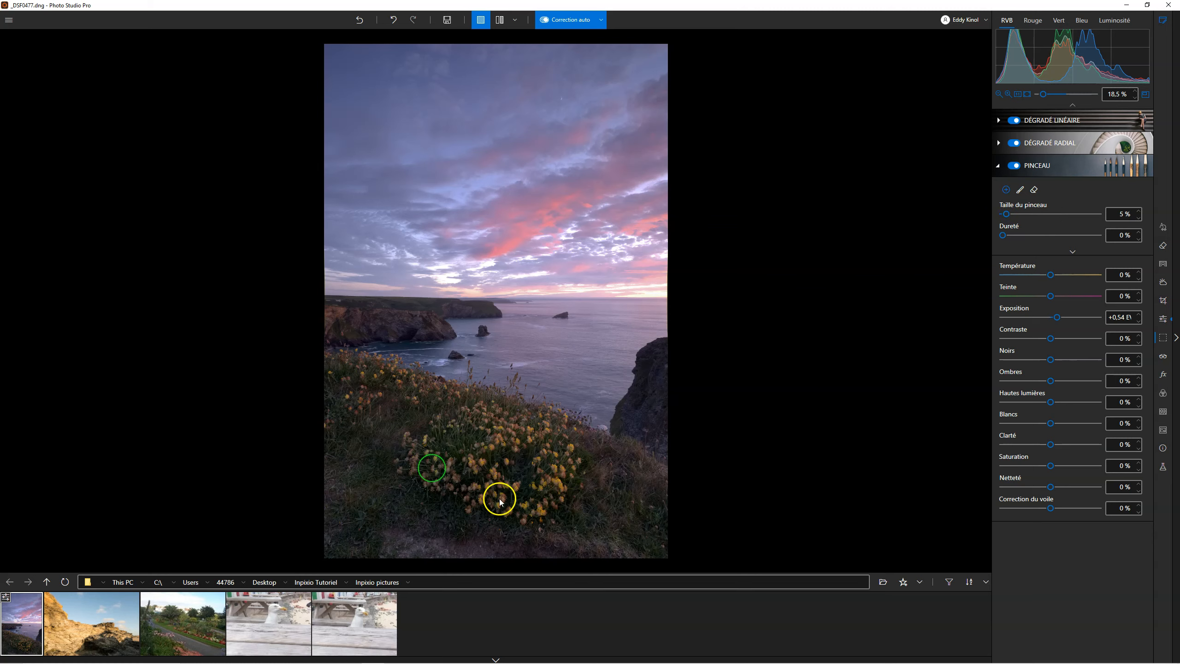
left_click_drag(486, 436, 542, 489)
Create a new brush mask, paint the grass on both sides of the flower clump, and set Exposition to -0,85 EV
left_click(1009, 189)
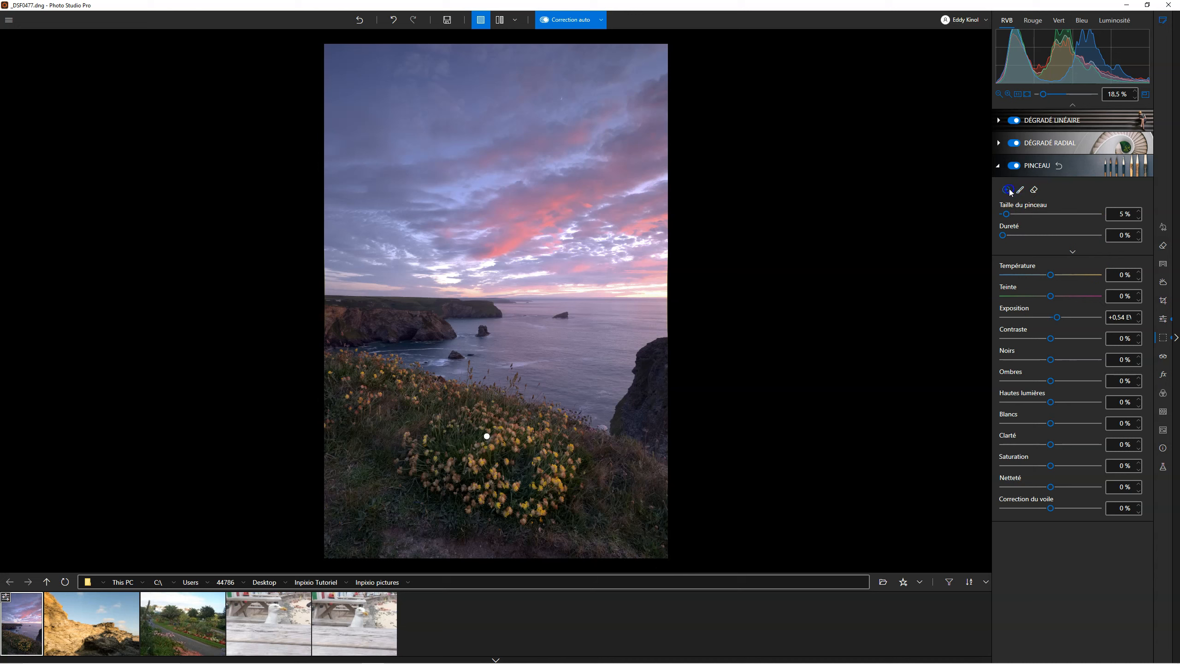
left_click_drag(1057, 317, 1043, 318)
left_click_drag(601, 459, 593, 494)
left_click_drag(393, 411, 415, 424)
left_click_drag(1043, 318, 1040, 318)
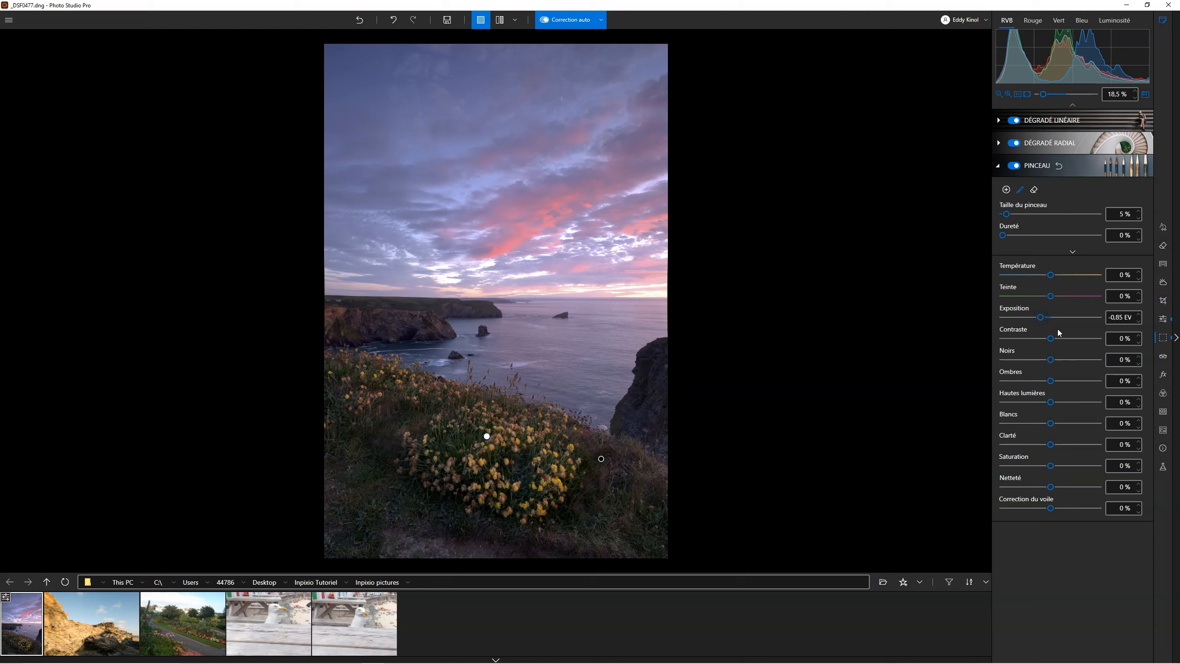
Compare the photo without and with the brush edits, clear all brush masks and close the Pinceau adjustments
left_click(1016, 167)
left_click(1015, 167)
left_click(1059, 167)
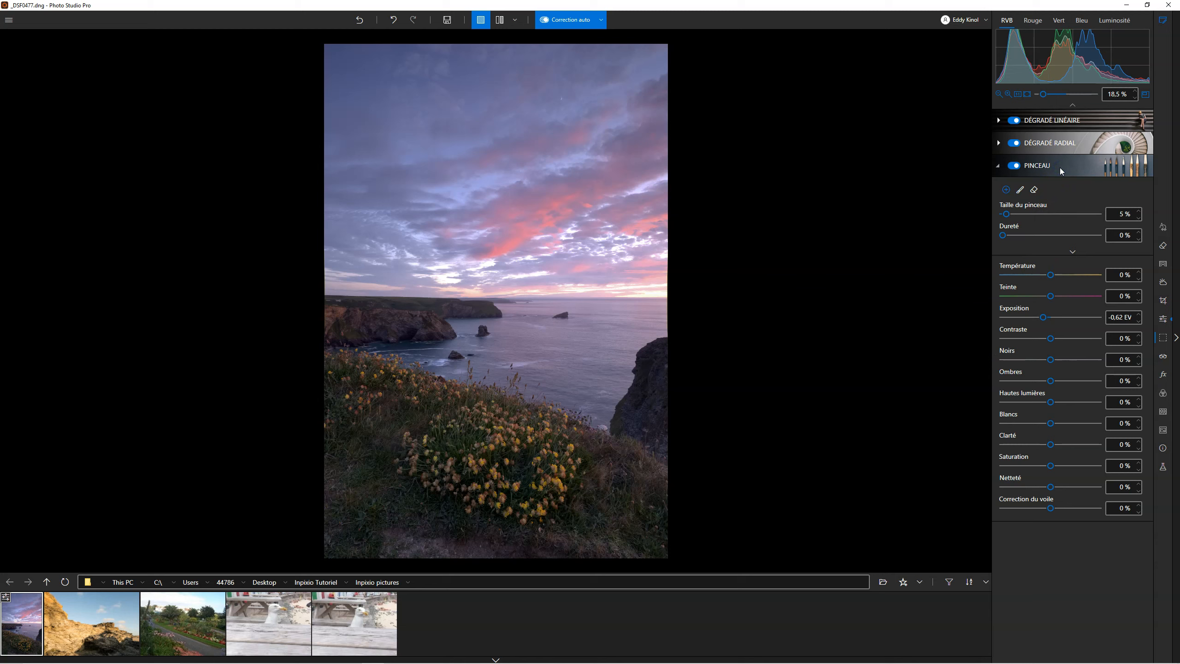
left_click(999, 166)
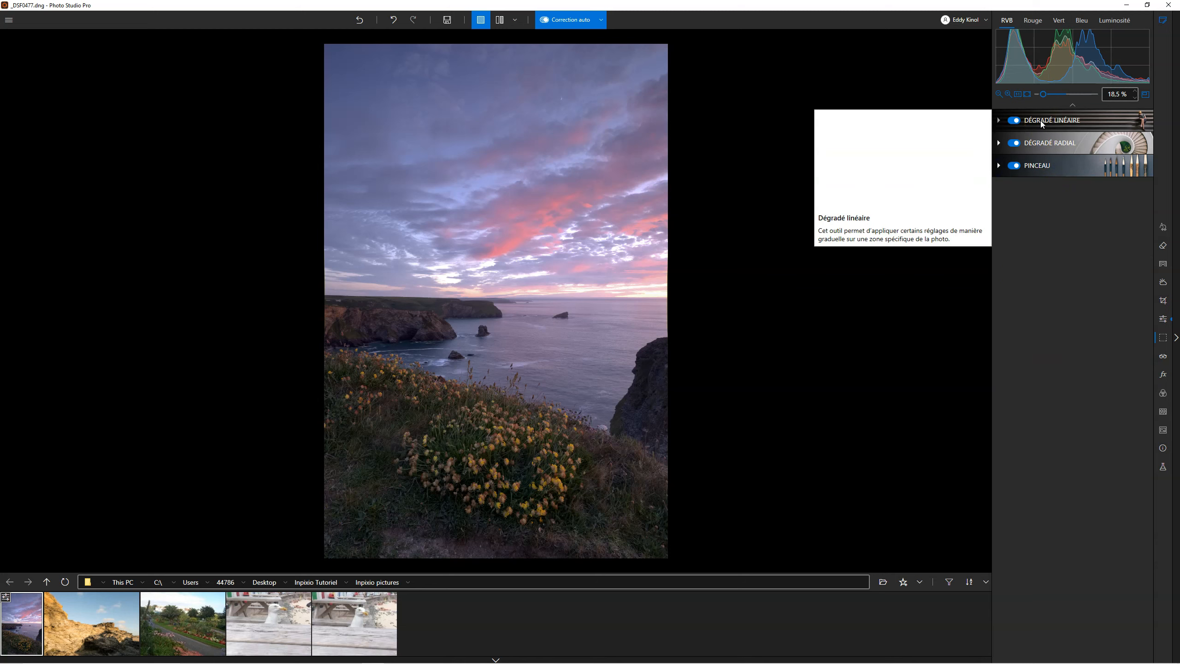
mouse_move(1040, 125)
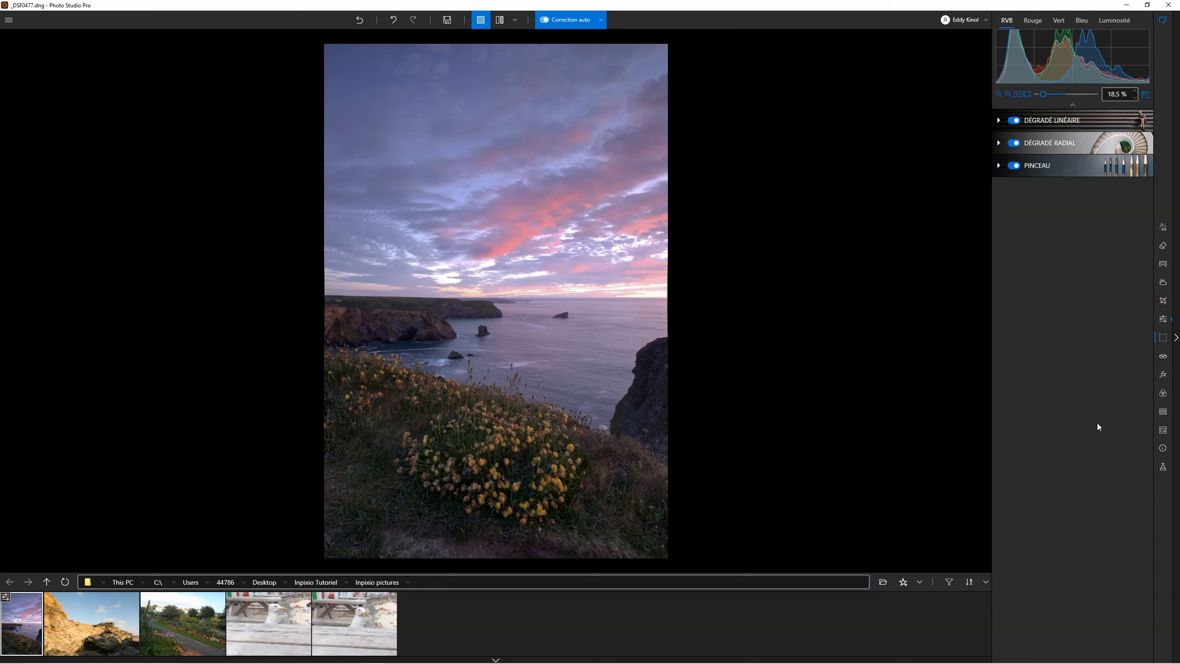
Open the Balance des couleurs effect in Tridirectionnel mode and enable Conserver la luminosité
left_click(1166, 378)
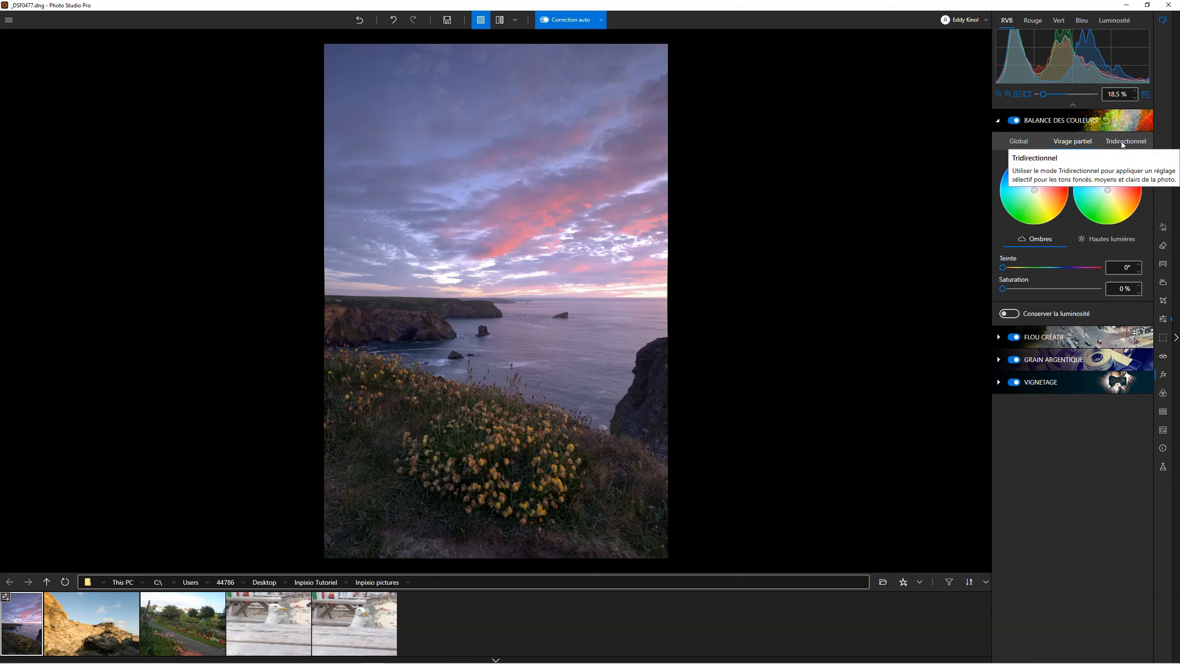
left_click(1123, 144)
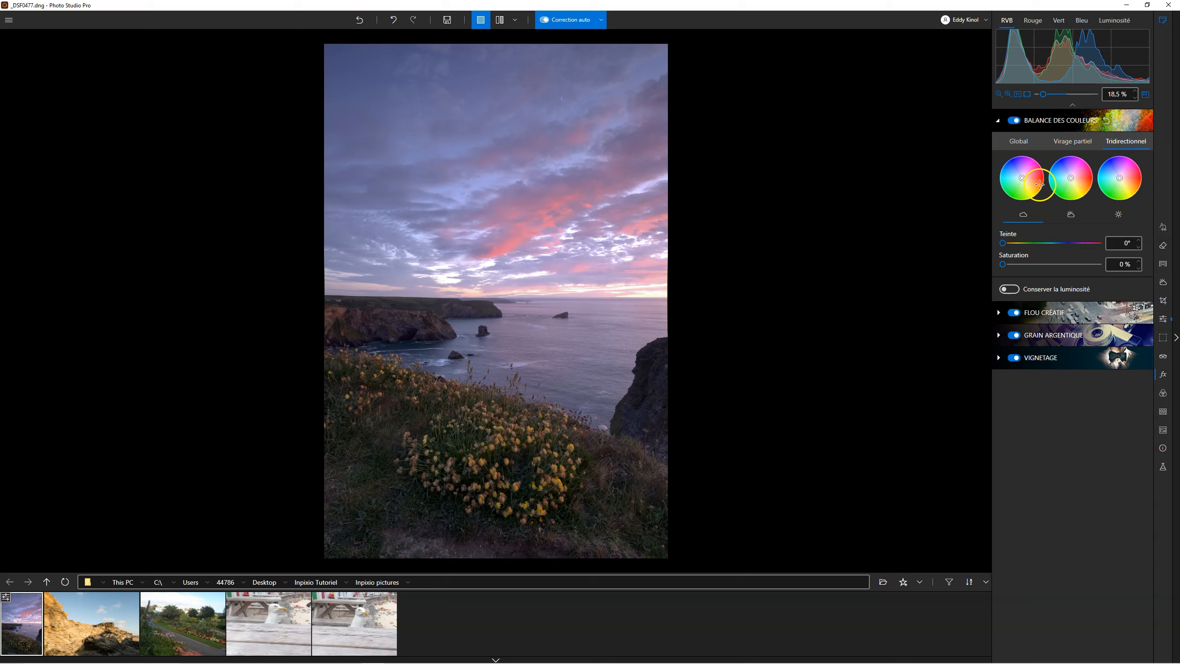
left_click(1012, 291)
Tint the shadows blue, the highlights with Teinte 358° and Saturation 48 %, and the midtones with Teinte 31° and Saturation 34 %
mouse_move(1022, 178)
left_mouse_down()
mouse_move(1025, 163)
mouse_move(1003, 188)
mouse_move(1030, 173)
mouse_move(1026, 182)
mouse_move(1013, 170)
left_mouse_up()
left_click_drag(1120, 177, 1130, 178)
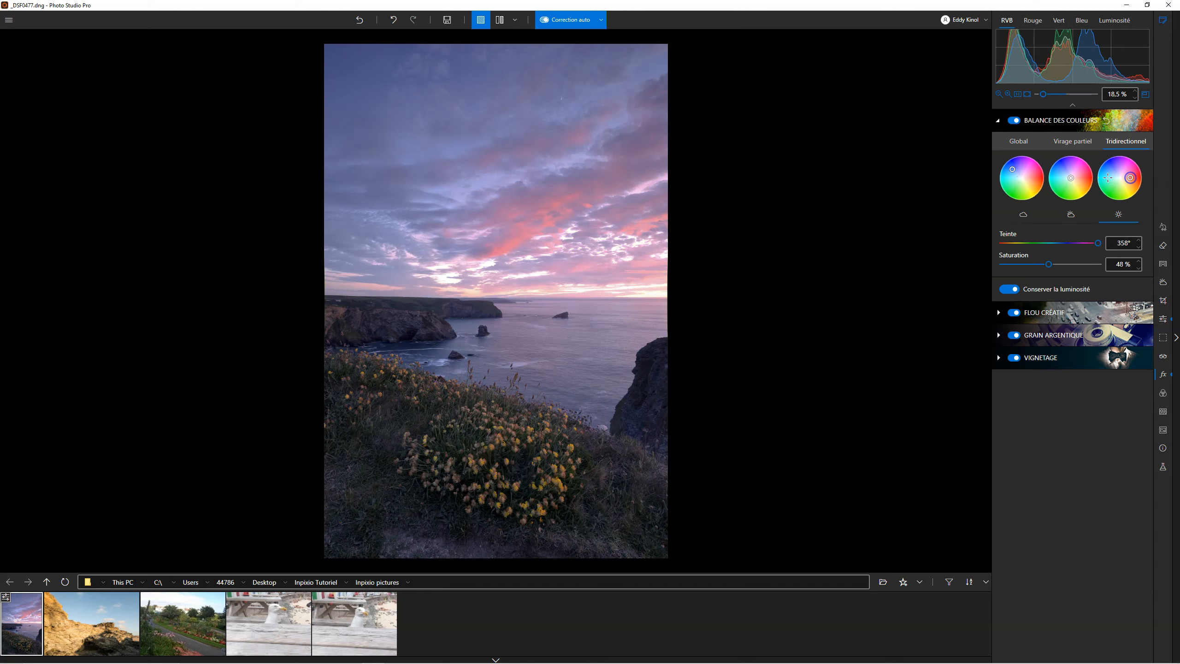
left_click_drag(1067, 178, 1078, 181)
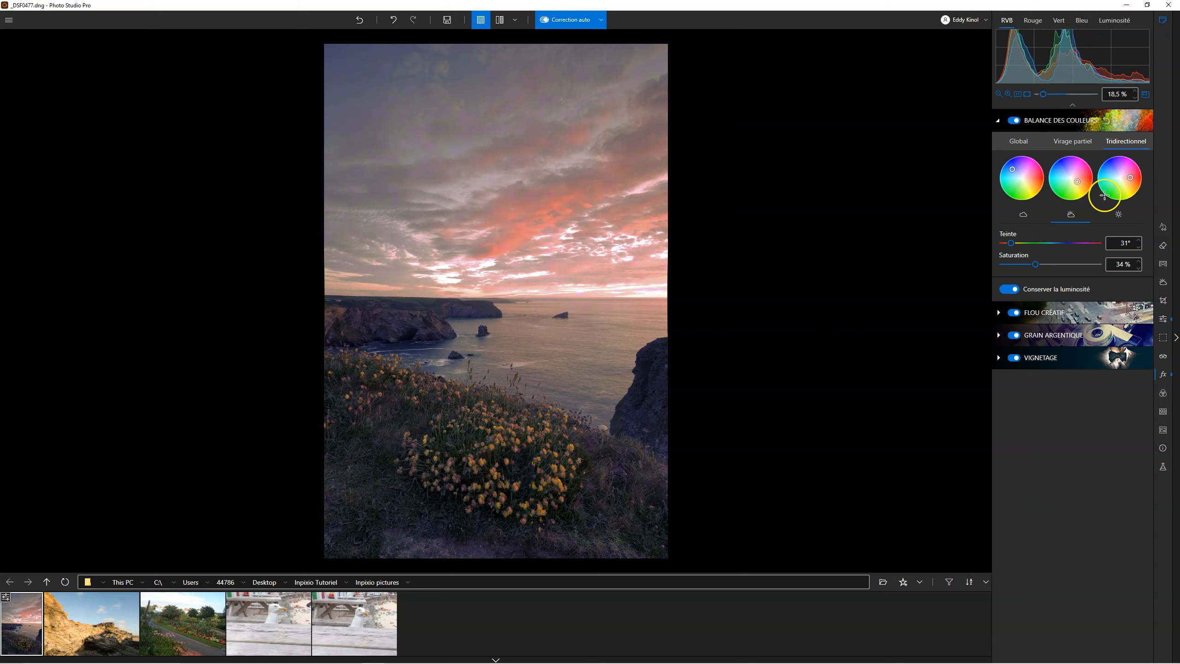
Compare the colour balance off and on, soften the tints with shadows at Teinte 11° and Saturation 4 %, and switch to Global mode
left_click(1016, 121)
left_click(1016, 120)
left_click_drag(1131, 179, 1024, 178)
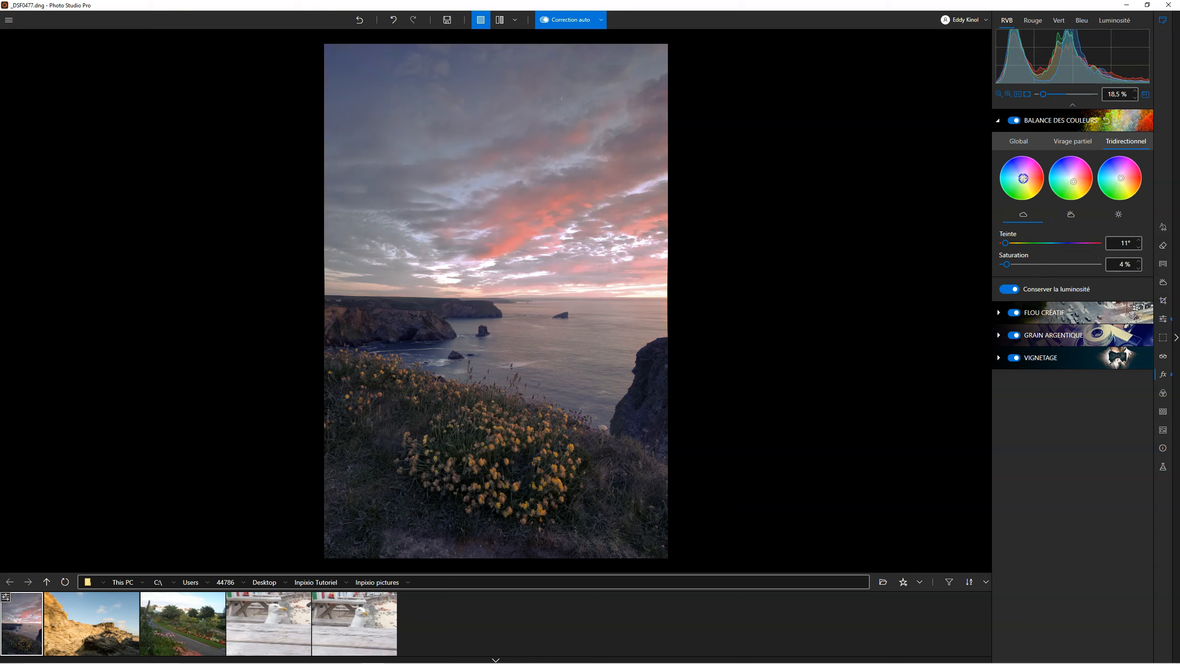
left_click(1019, 141)
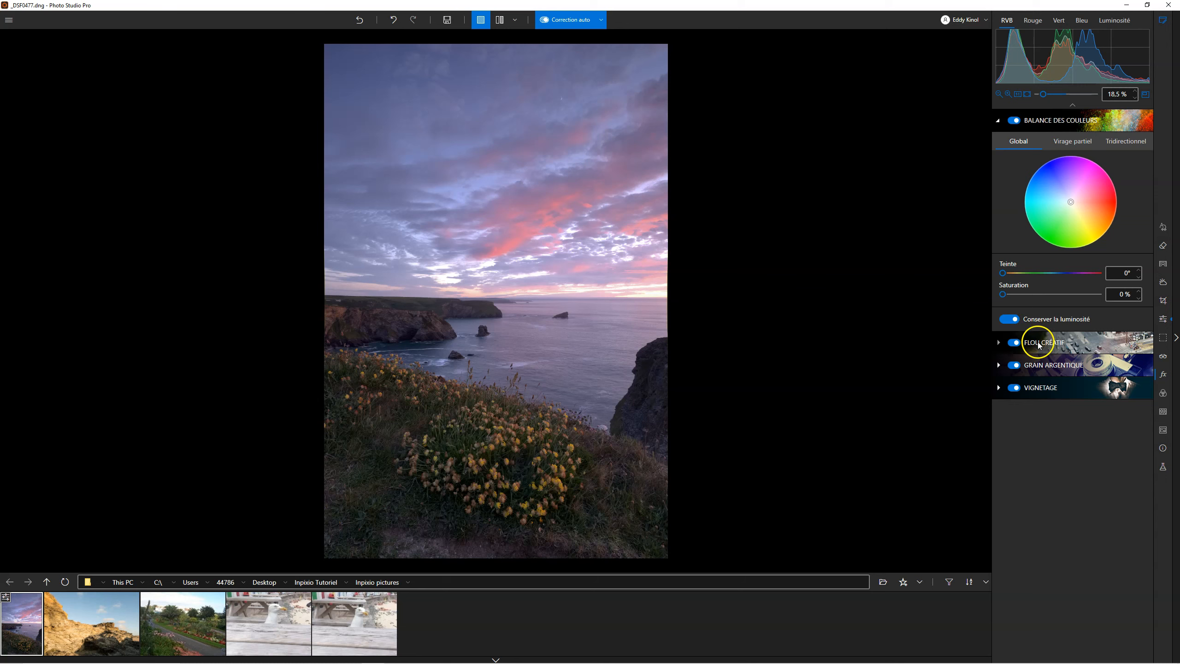
Apply a linear Flou créatif and narrow its sharp band to the coastline and sea just around the horizon
left_click(1040, 345)
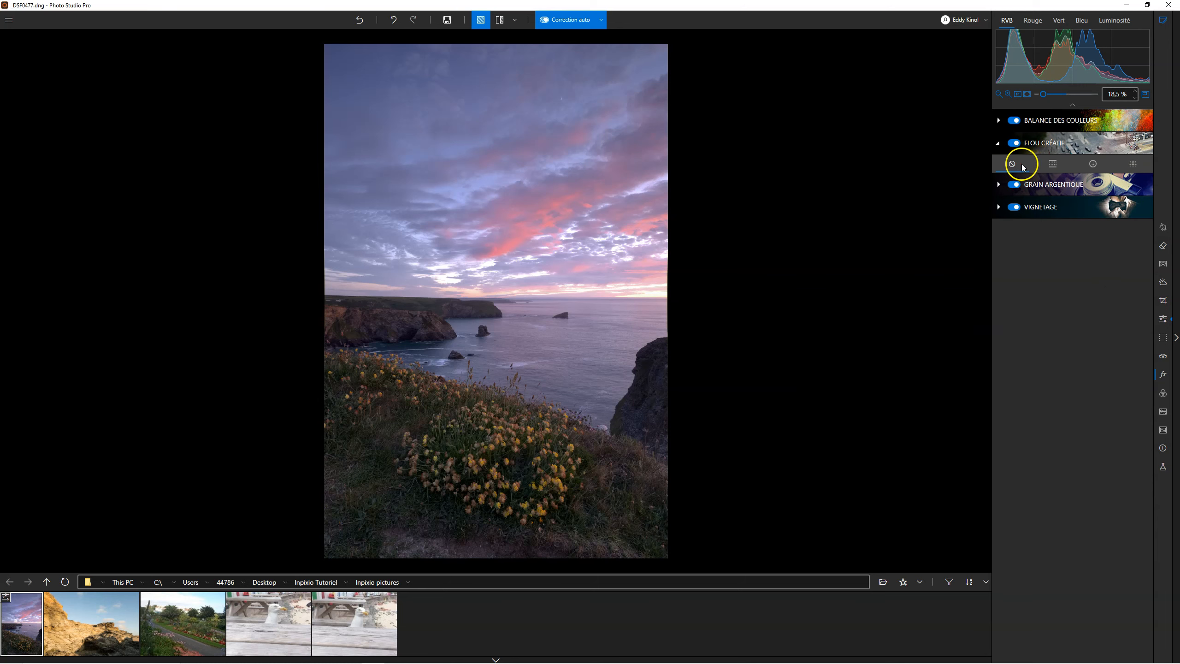
left_click(1052, 165)
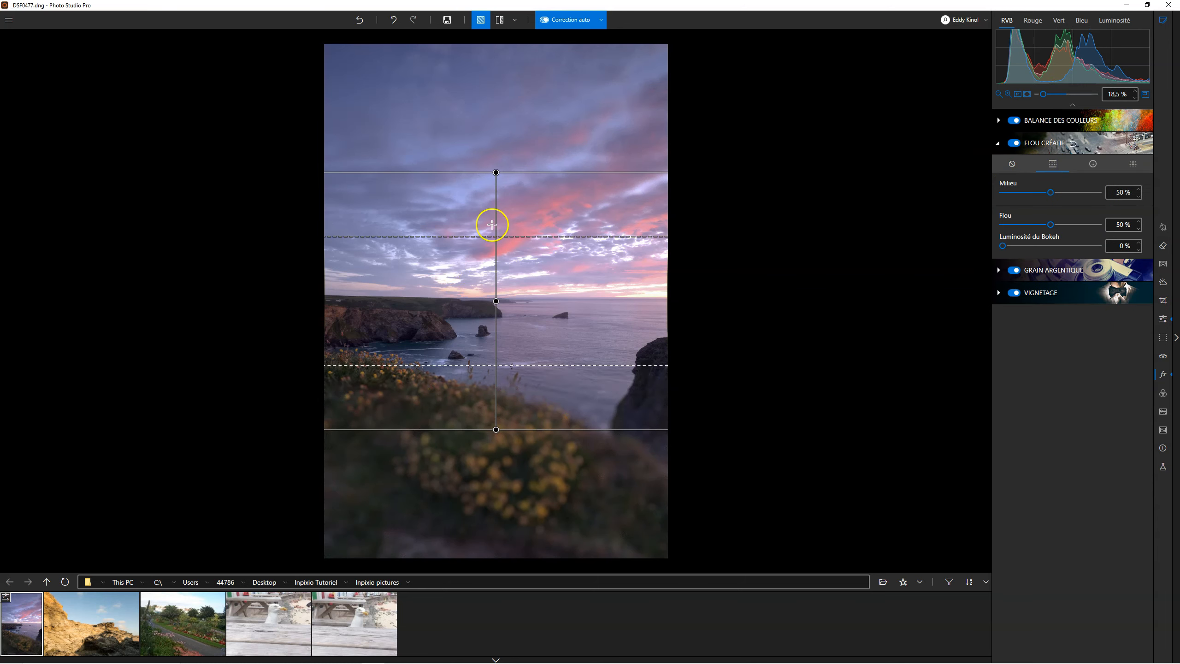
left_click_drag(496, 173, 503, 299)
left_click_drag(499, 364, 507, 327)
mouse_move(510, 261)
left_mouse_down()
mouse_move(542, 112)
mouse_move(553, 189)
mouse_move(500, 252)
left_mouse_up()
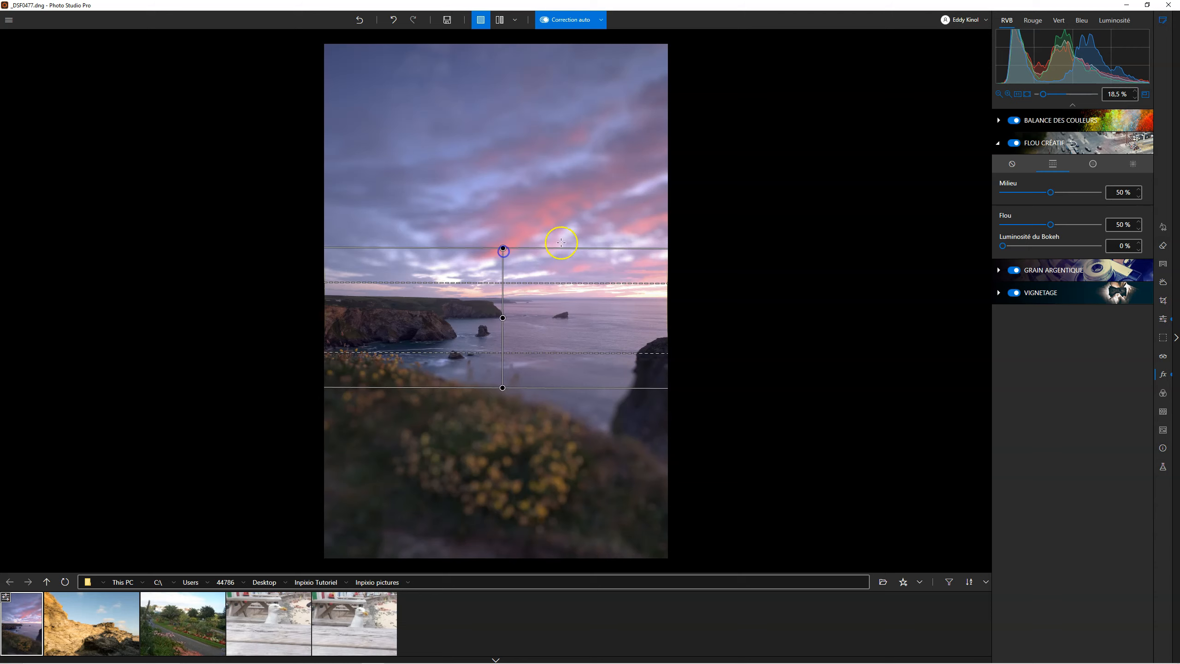
Brighten the bokeh of the linear blur, then move its sharp band up and tilt it diagonally across the sky and horizon
left_click_drag(1005, 248, 1076, 255)
left_click_drag(503, 318, 505, 266)
left_click_drag(505, 196, 532, 202)
Adjust the linear blur to Milieu 51 %, Flou 54 % and Luminosité du Bokeh 100 %
left_click_drag(1050, 192, 997, 192)
left_click_drag(1049, 225, 1099, 246)
left_click_drag(1031, 225, 1054, 225)
left_click_drag(1003, 192, 1054, 203)
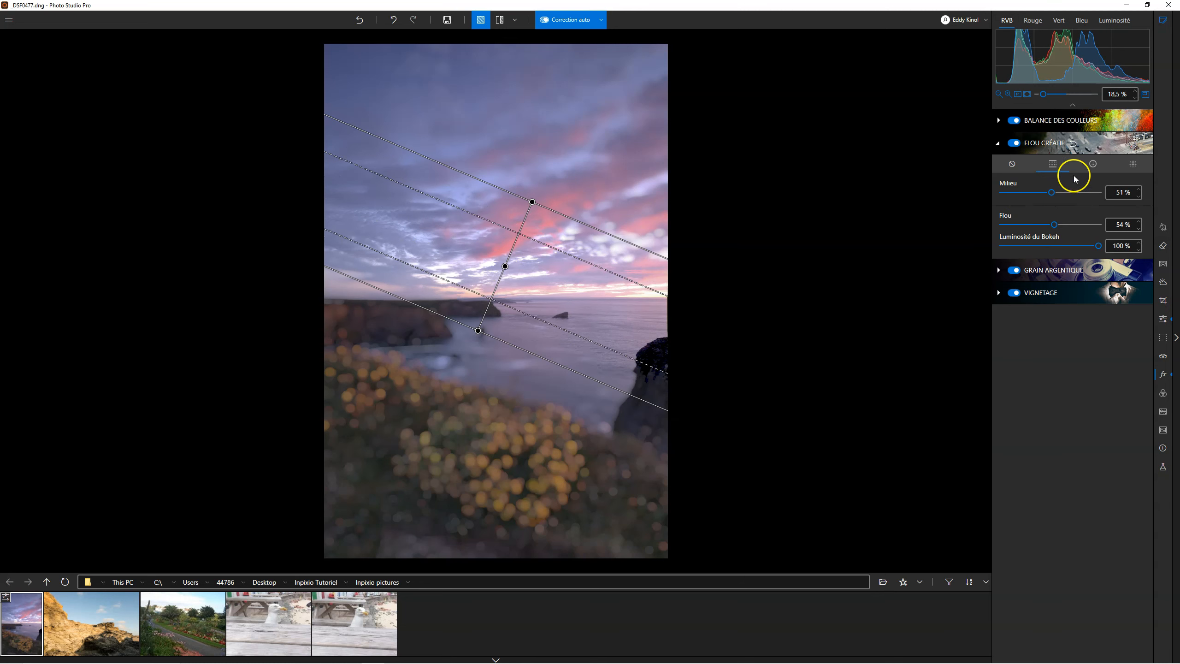
Replace the linear Flou créatif with a circular one, centred on the headland at the horizon and shrunk to a small circle
left_click(1078, 145)
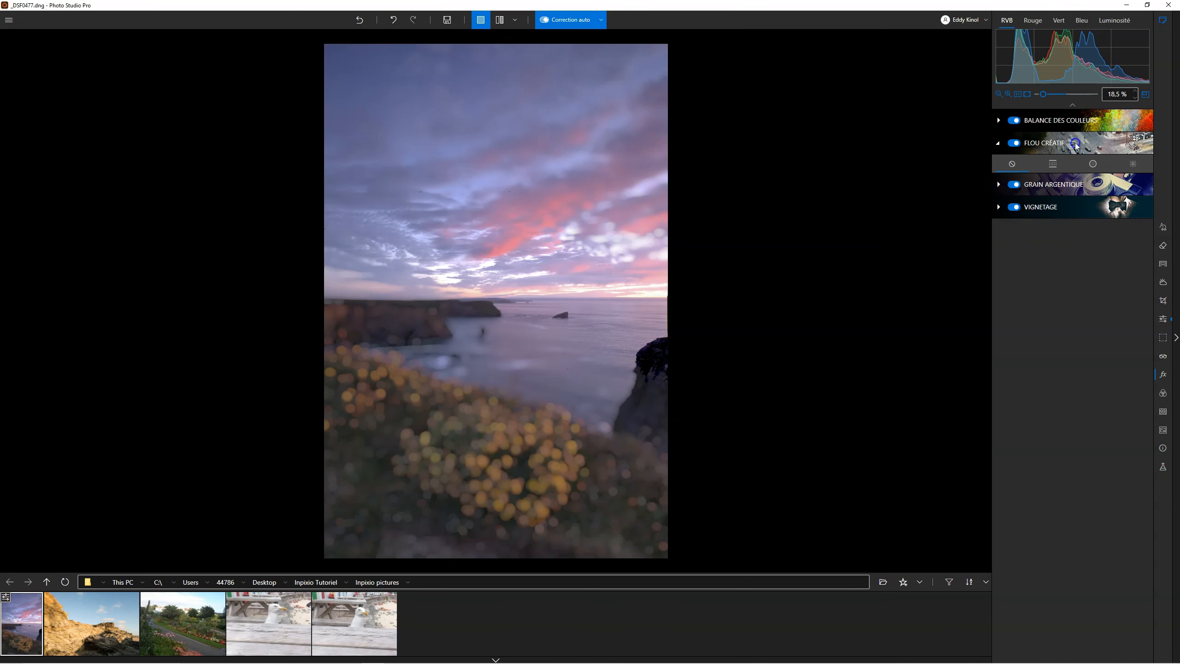
left_click(1093, 164)
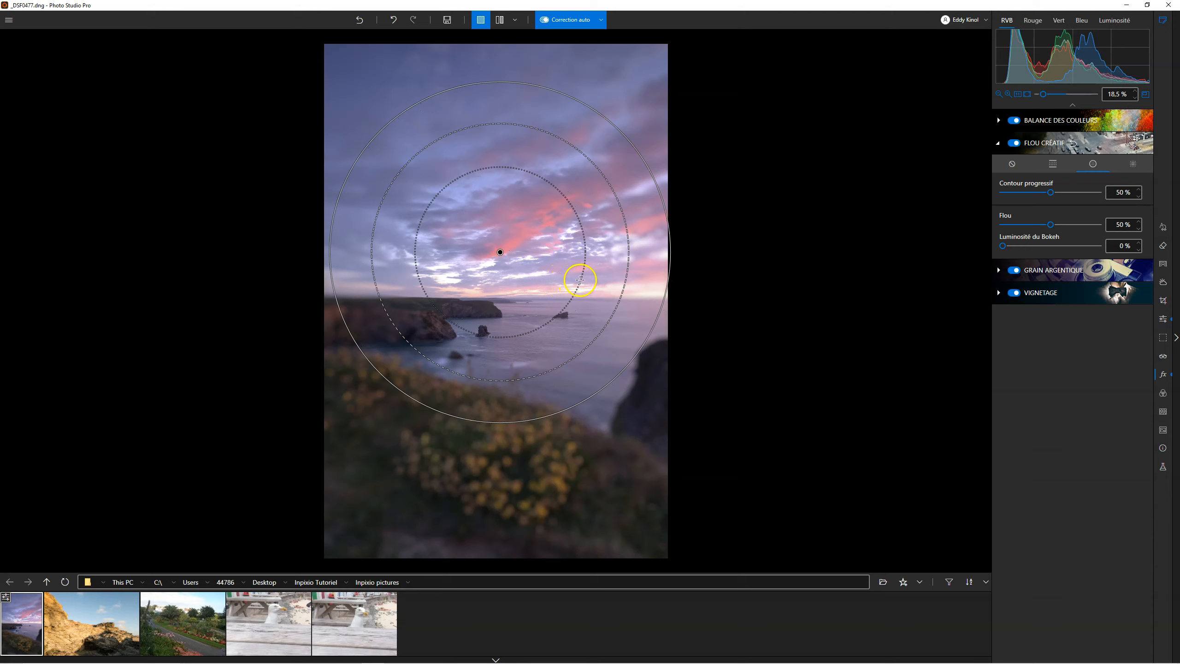
left_click_drag(489, 249, 489, 291)
left_click_drag(455, 173, 479, 256)
Set the circular blur to Contour progressif 87 %, Flou 83 % and Luminosité du Bokeh 71 %
left_click_drag(1051, 192, 1087, 192)
left_click_drag(1051, 225, 1083, 224)
left_click_drag(1003, 245, 1071, 246)
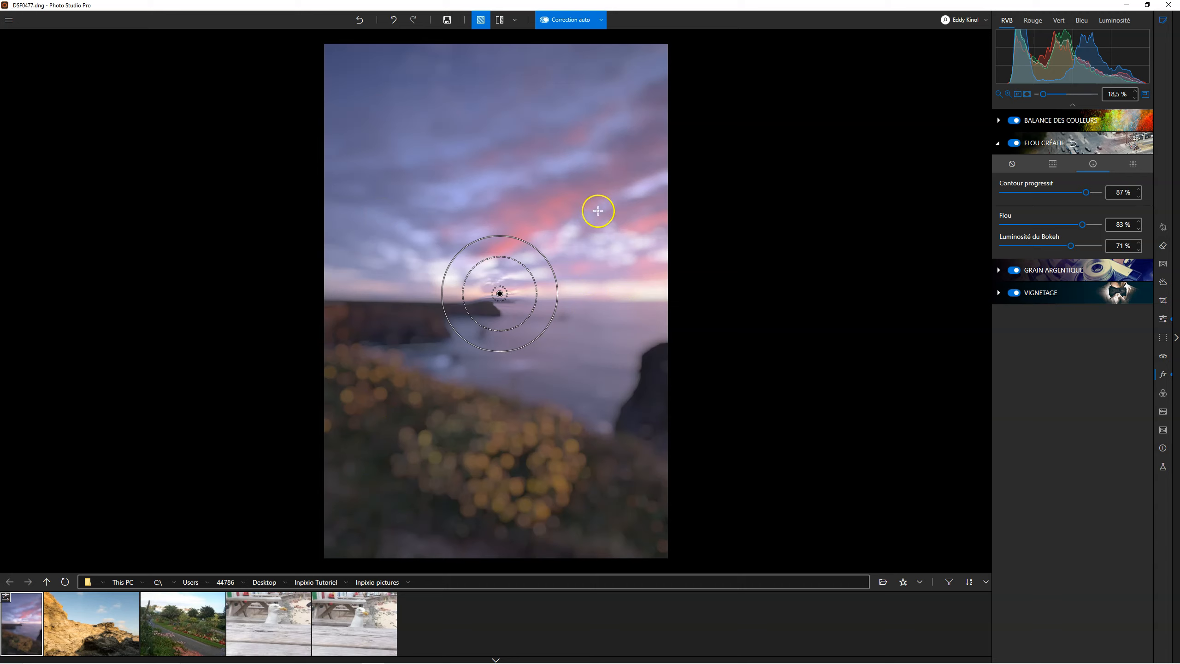
Reset the circular blur's Contour progressif to 50 % and both Flou and Luminosité du Bokeh to 0 %
double_click(1084, 227)
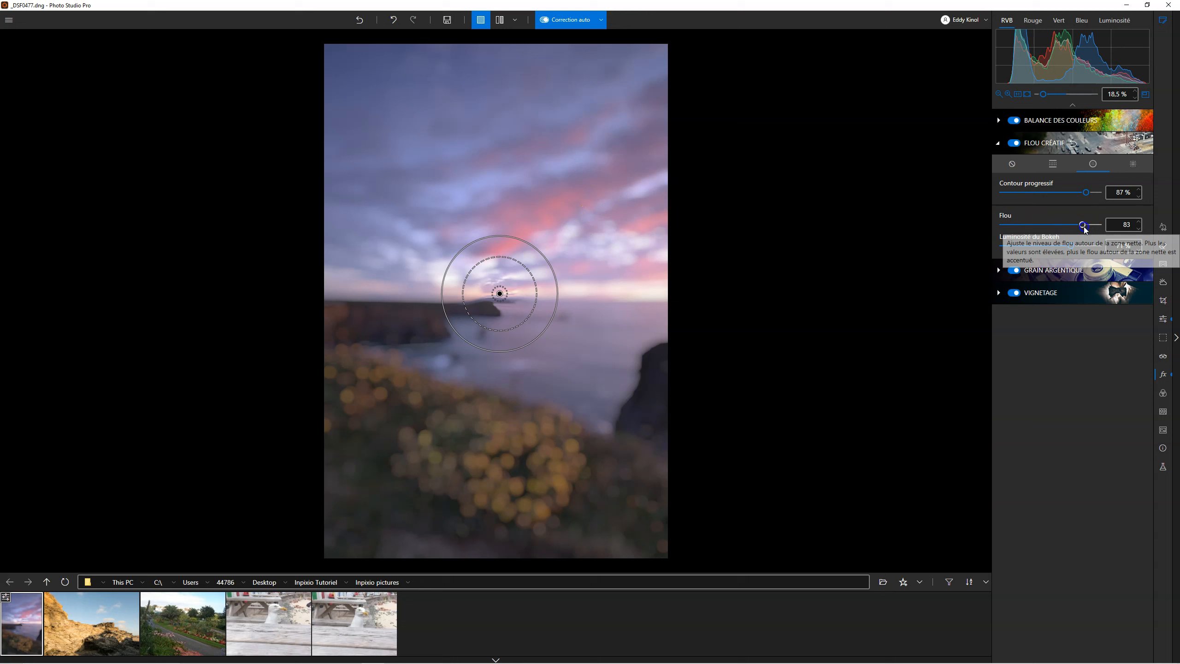
double_click(1085, 193)
double_click(1071, 246)
left_click(1056, 170)
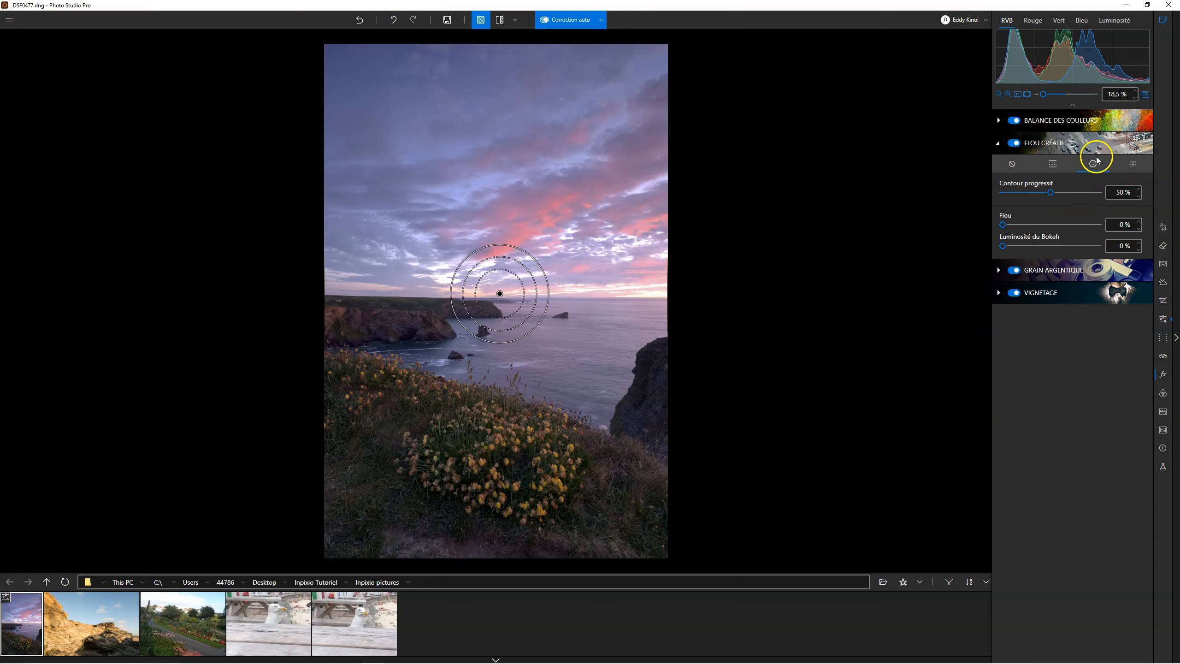